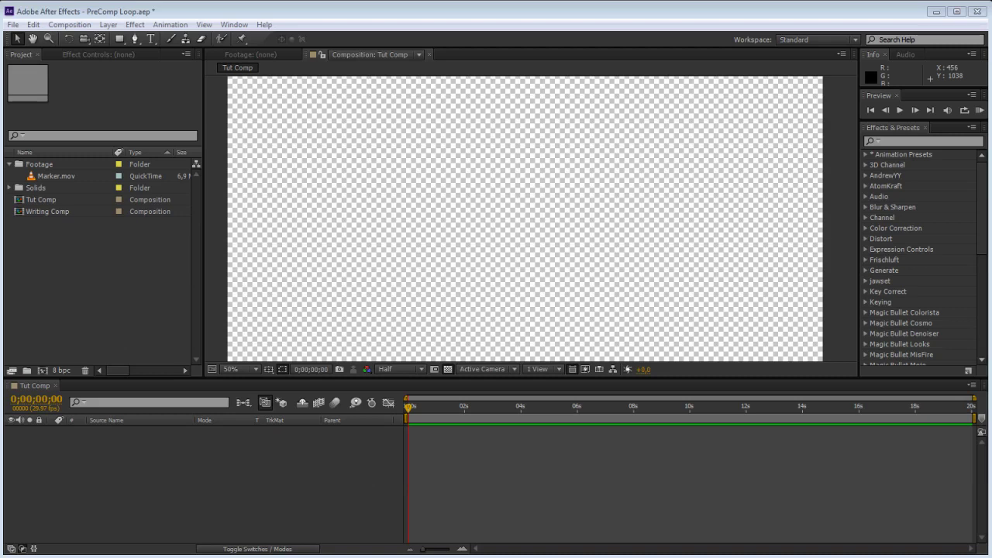
Step: Check Marker.mov's loop count in its interpretation settings and close without changes
{"action": "left_click", "coordinate": [62, 178]}
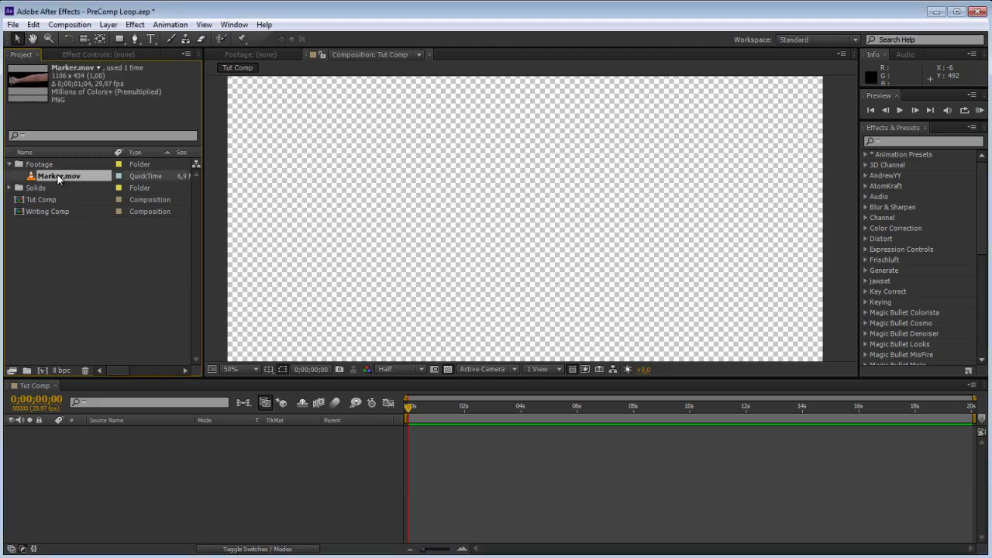
{"action": "right_click", "coordinate": [58, 179]}
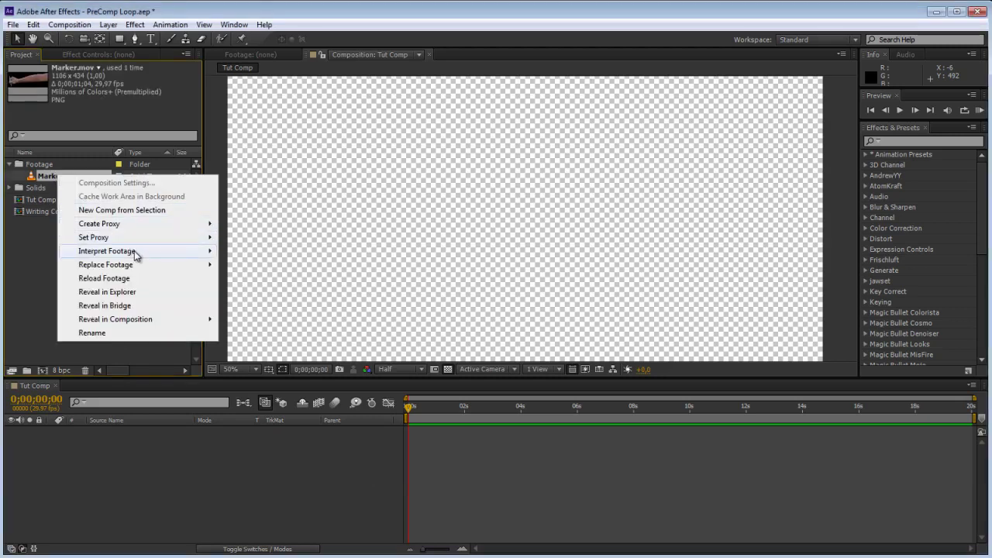
{"action": "mouse_move", "coordinate": [136, 252]}
{"action": "left_click", "coordinate": [256, 252]}
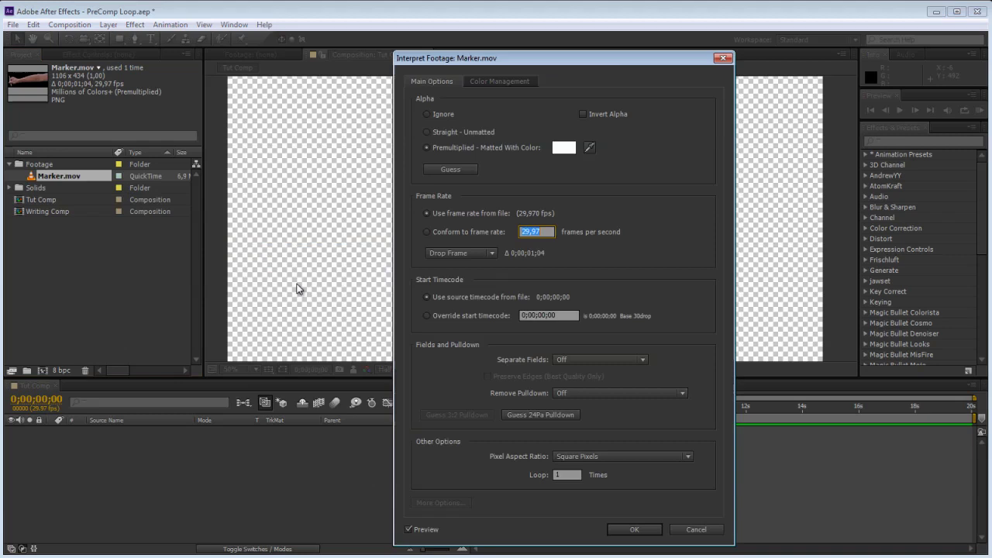
{"action": "left_click", "coordinate": [576, 475]}
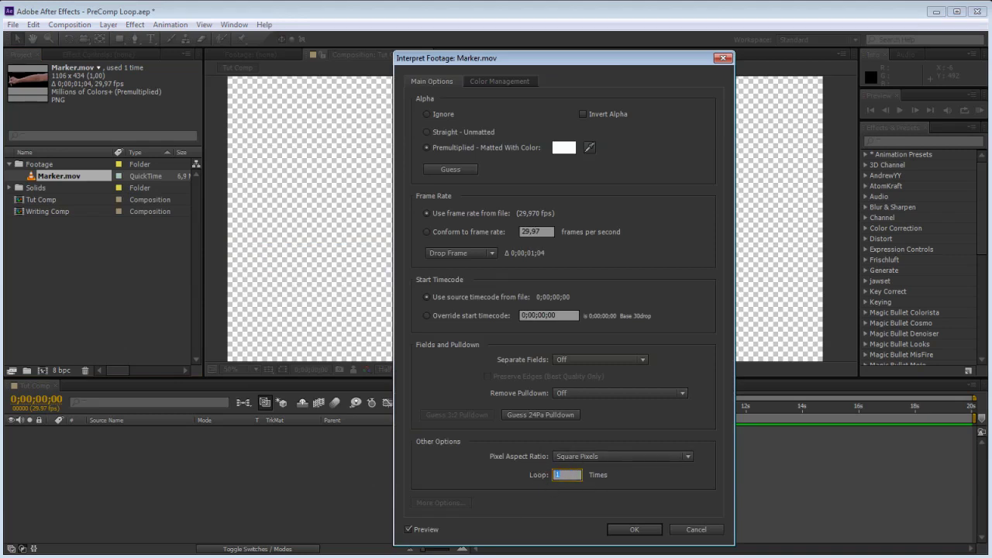
{"action": "left_click", "coordinate": [692, 530]}
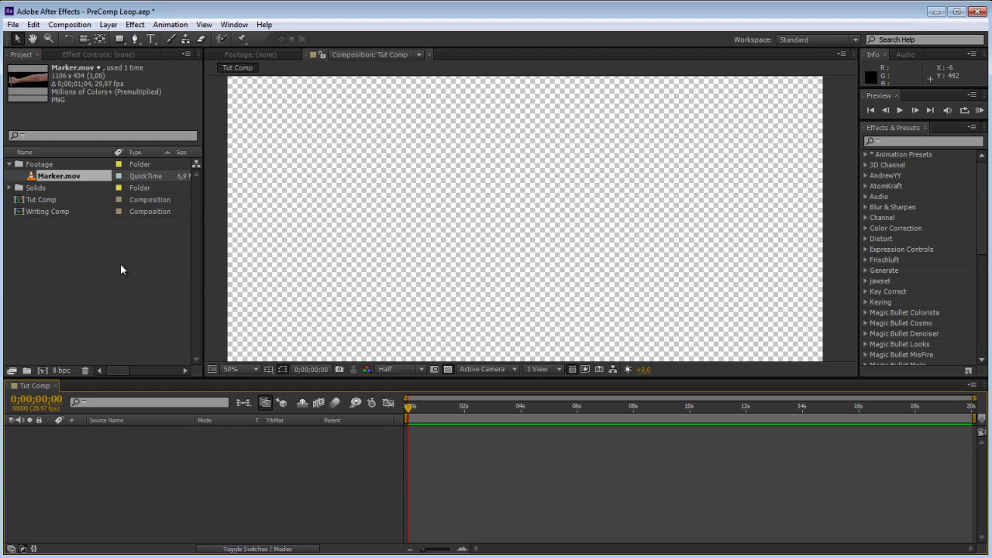
Step: Open Writing Comp and preview its hand-drawing animation
{"action": "double_click", "coordinate": [55, 210]}
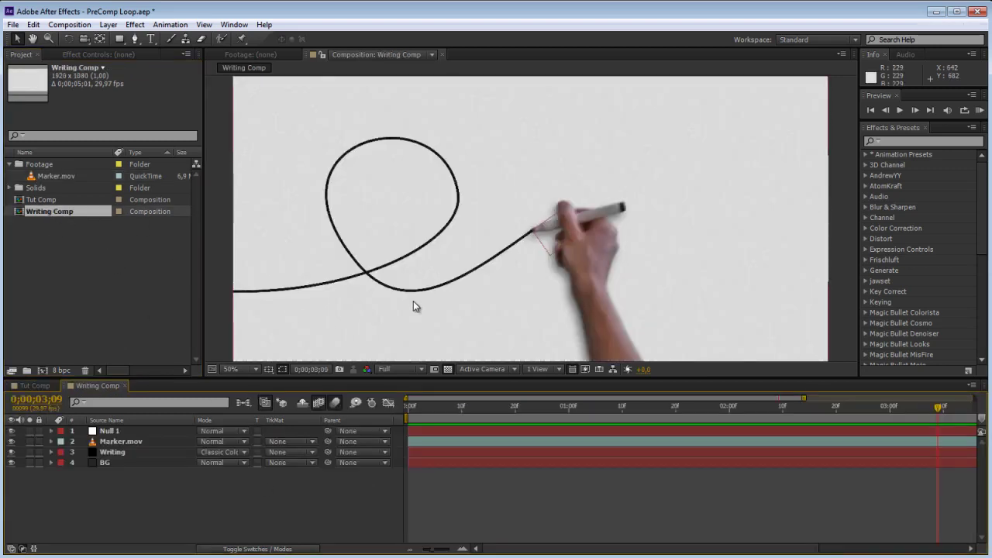
{"action": "key", "text": "space"}
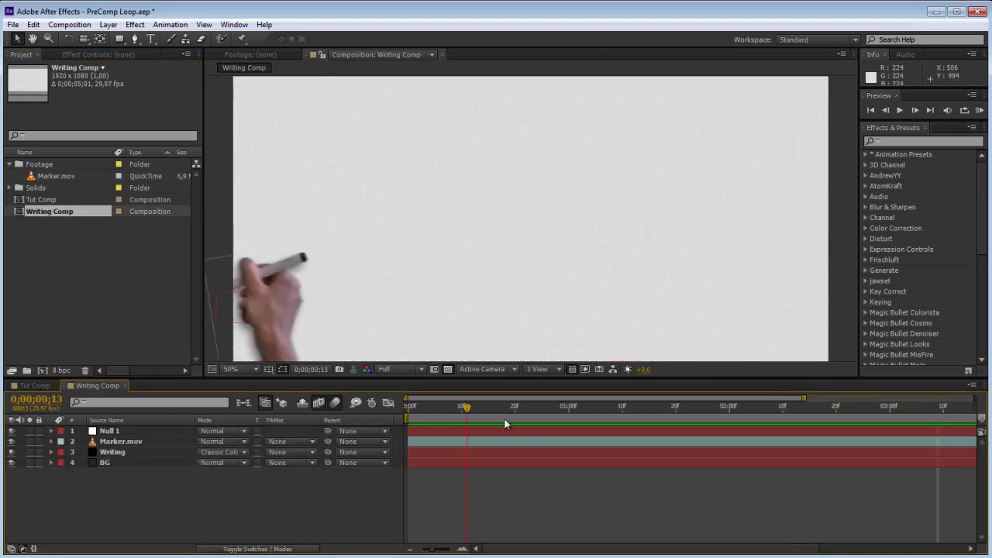
{"action": "right_click", "coordinate": [56, 212]}
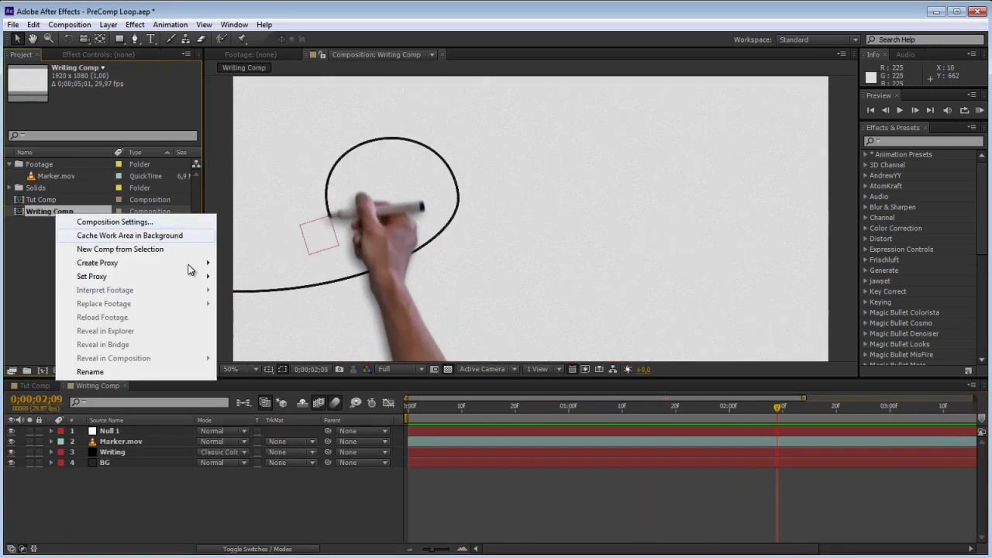
{"action": "left_click", "coordinate": [33, 270]}
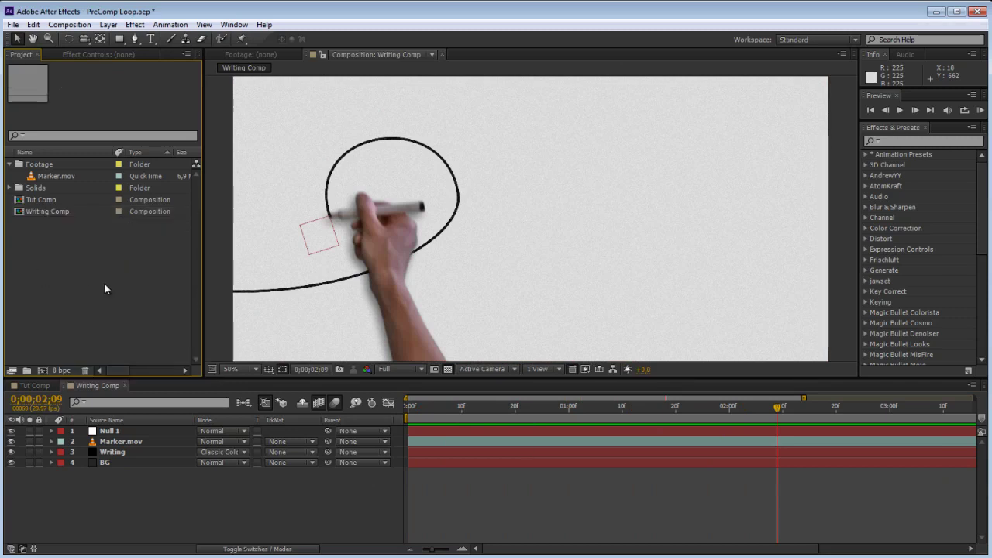
{"action": "left_click", "coordinate": [485, 242]}
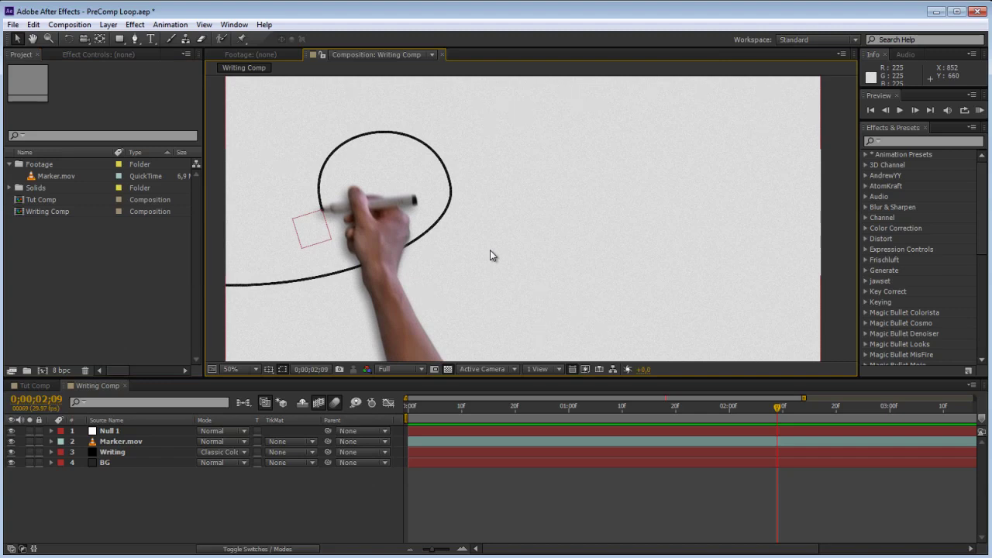
Step: Back in Tut Comp, enlarge the viewer and move the current time near the end
{"action": "left_click", "coordinate": [34, 386]}
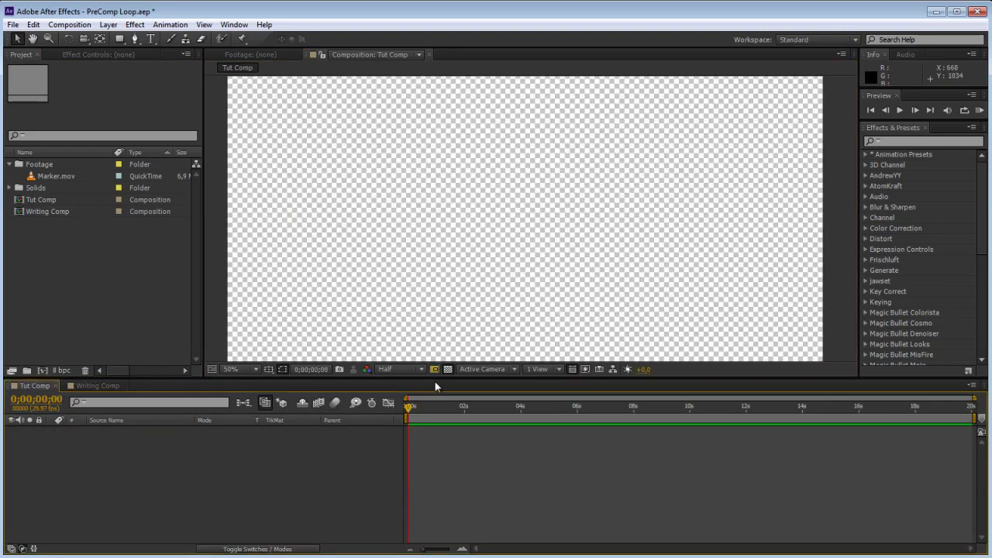
{"action": "left_click_drag", "start_coordinate": [445, 378], "coordinate": [466, 419]}
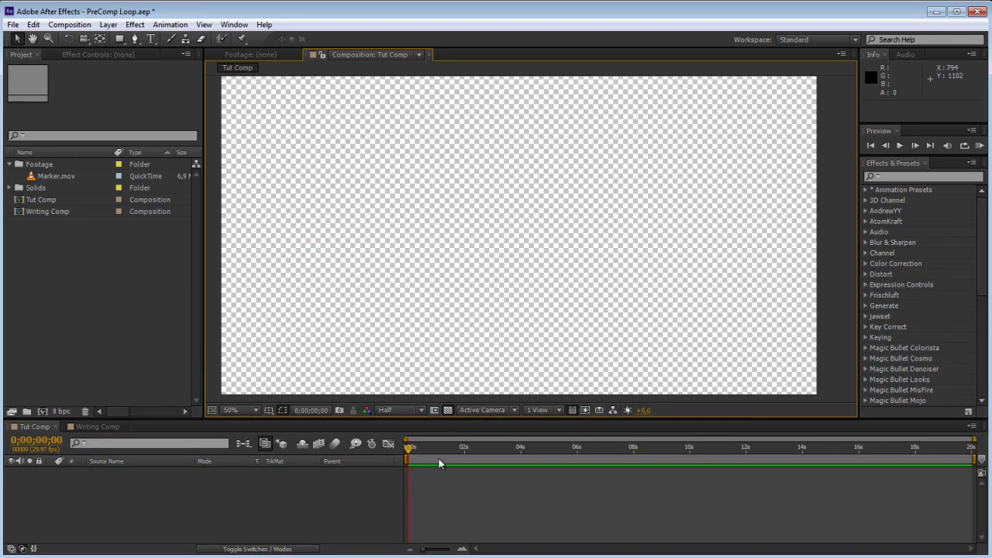
{"action": "left_click_drag", "start_coordinate": [441, 463], "coordinate": [468, 471]}
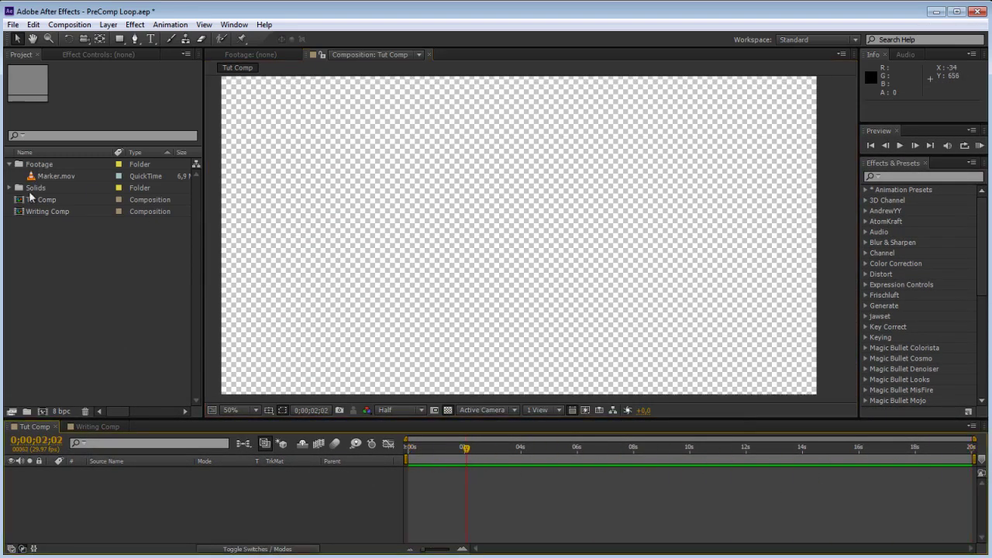
Step: Drag Writing Comp into the Tut Comp timeline as a layer and preview it
{"action": "left_click", "coordinate": [46, 214]}
{"action": "mouse_move", "coordinate": [38, 209]}
{"action": "left_mouse_down"}
{"action": "mouse_move", "coordinate": [199, 328]}
{"action": "mouse_move", "coordinate": [347, 479]}
{"action": "left_mouse_up"}
{"action": "key", "text": "space"}
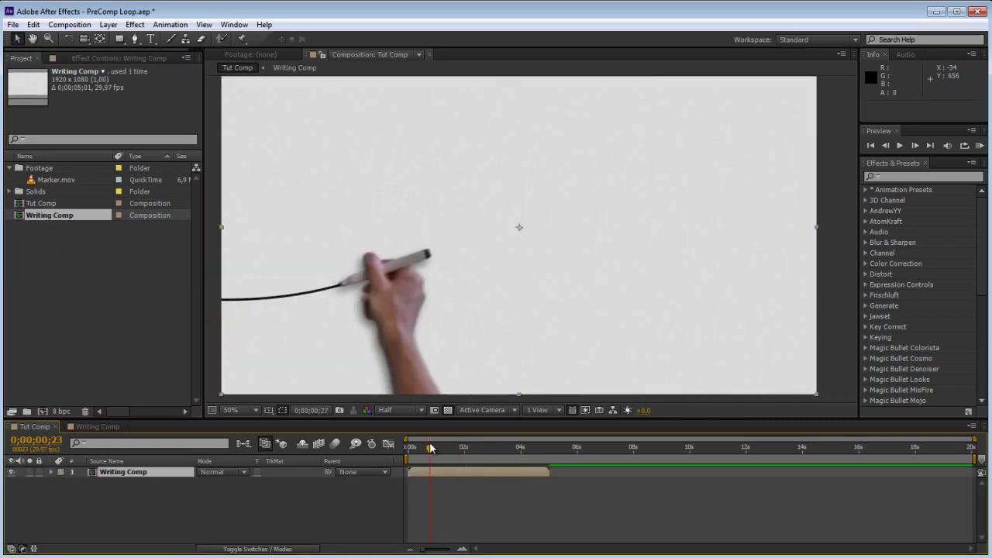
{"action": "left_click_drag", "start_coordinate": [504, 419], "coordinate": [502, 372]}
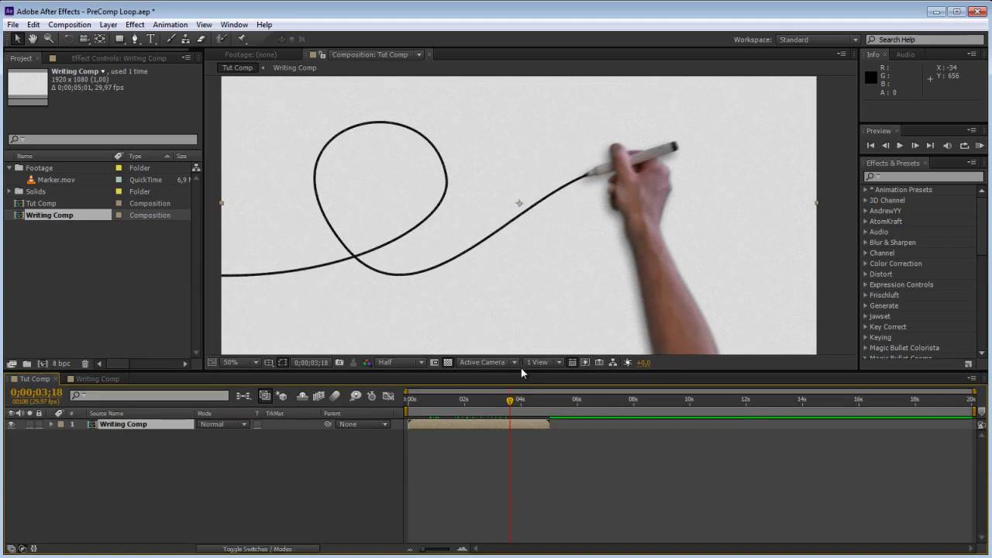
Step: Enable Time Remapping on the Writing Comp layer from its Time context menu
{"action": "right_click", "coordinate": [152, 426]}
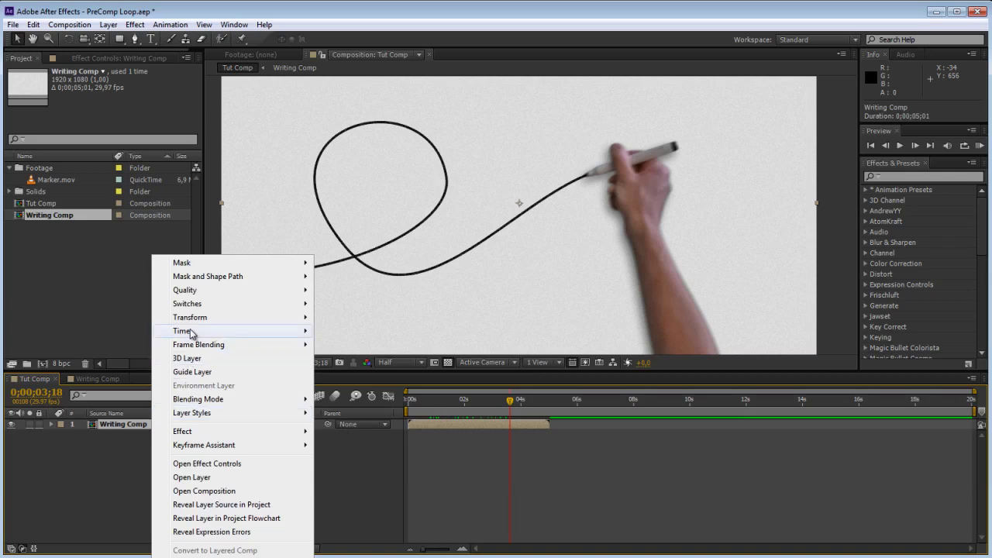
{"action": "mouse_move", "coordinate": [212, 336]}
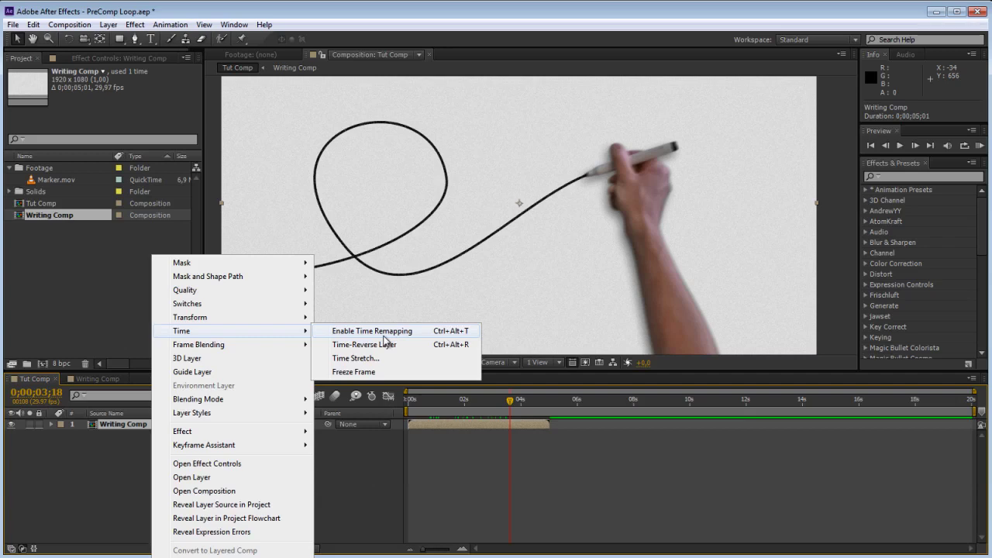
{"action": "left_click", "coordinate": [385, 331]}
{"action": "key", "text": "j"}
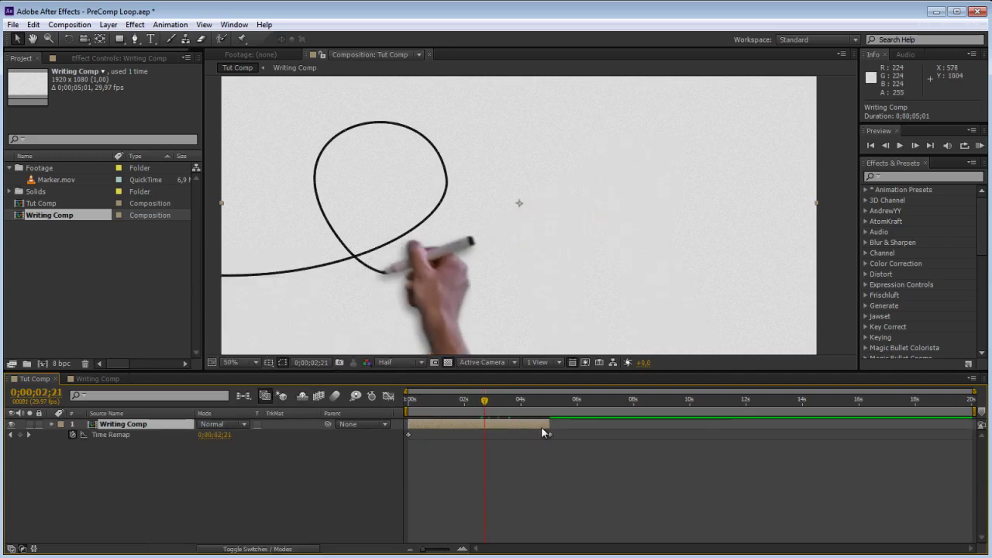
{"action": "key", "text": "shift+Page_Up"}
{"action": "key", "text": "shift+Page_Up"}
{"action": "key", "text": "shift+Page_Up"}
{"action": "key", "text": "shift+Page_Up"}
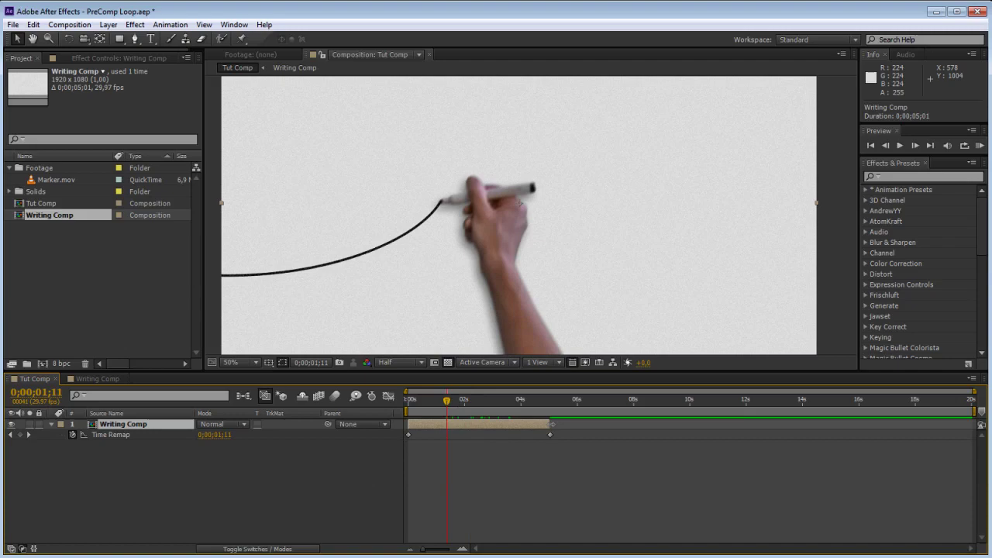
Step: Try extending the layer's out point to about 10 s, then undo it
{"action": "left_click_drag", "start_coordinate": [550, 424], "coordinate": [692, 424]}
{"action": "left_click_drag", "start_coordinate": [519, 399], "coordinate": [595, 405]}
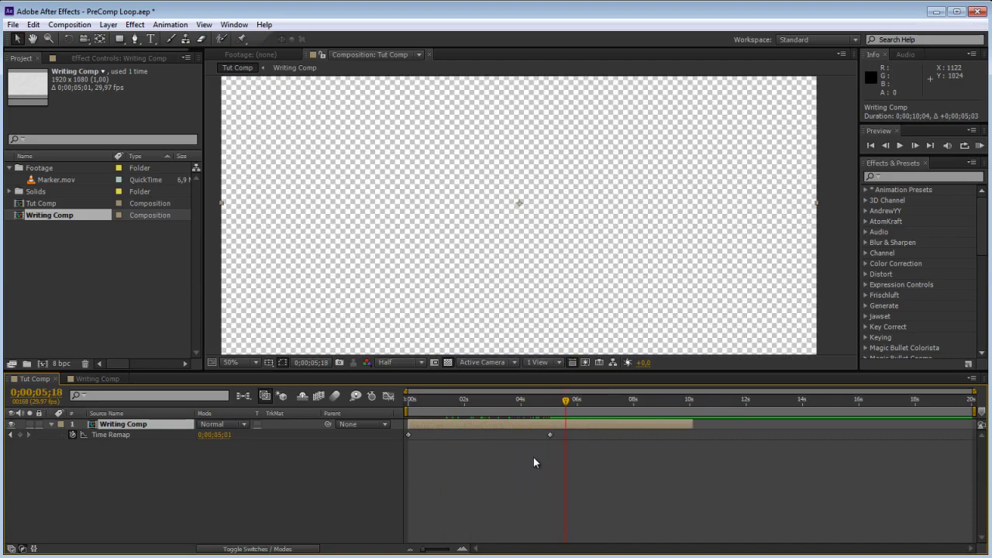
{"action": "key", "text": "ctrl+z"}
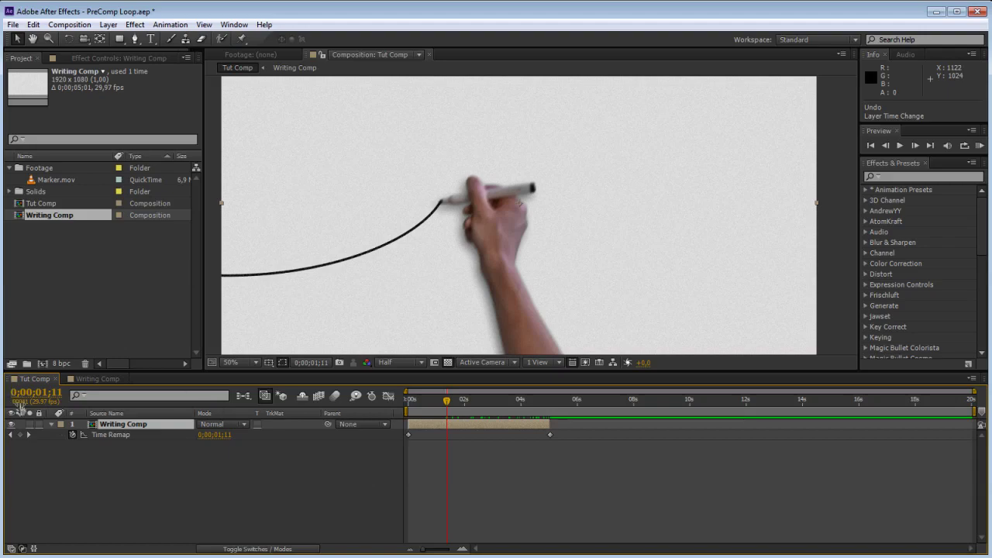
Step: Add a Time Remap expression reading lowercase 'time', replacing the mistyped 'Time'
{"action": "left_click", "coordinate": [73, 434], "text": "alt"}
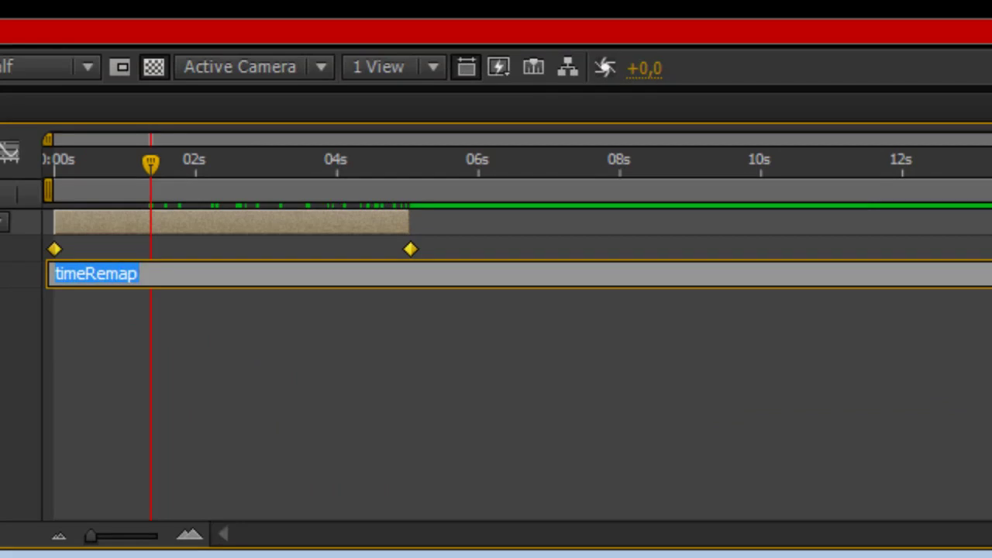
{"action": "type", "text": "Time"}
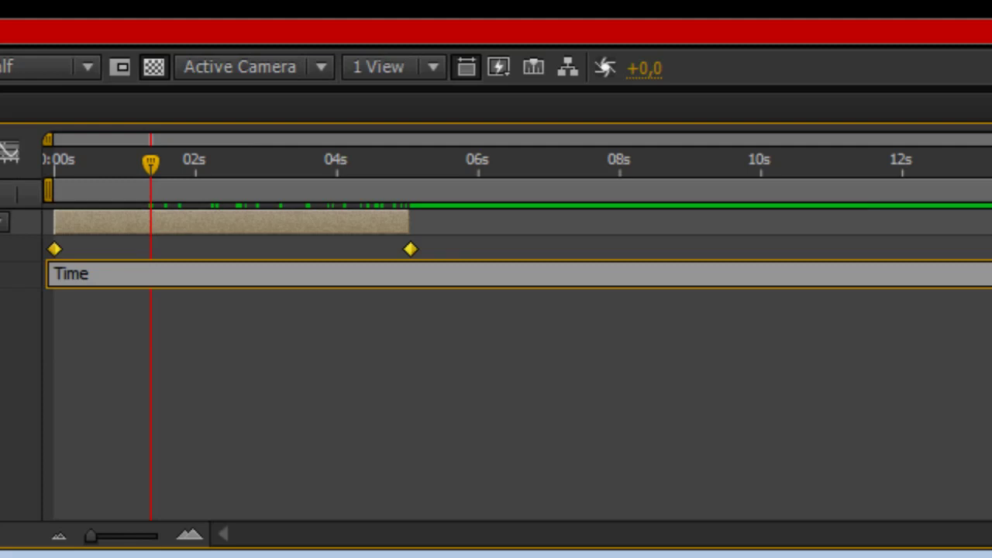
{"action": "left_click", "coordinate": [305, 399]}
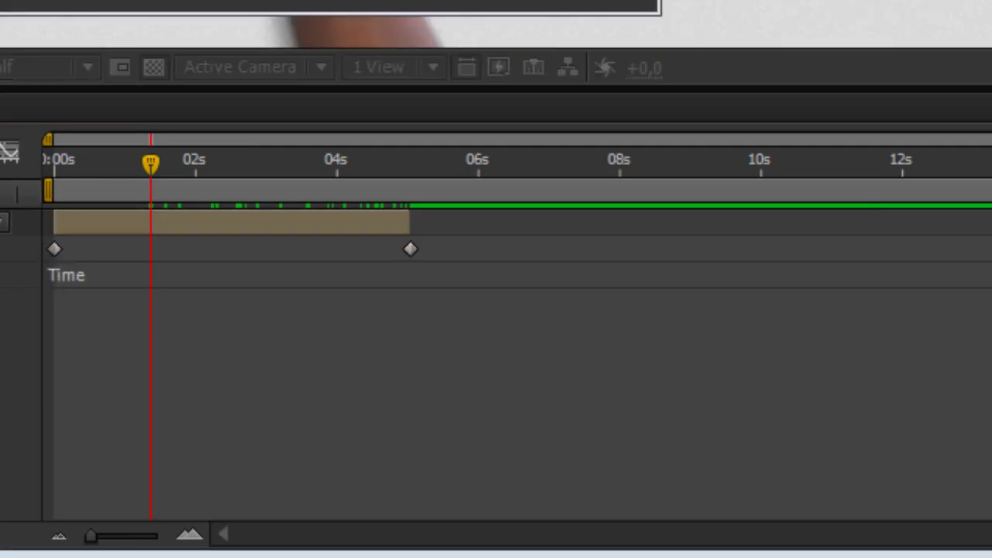
{"action": "left_click", "coordinate": [65, 275]}
{"action": "left_click", "coordinate": [60, 276]}
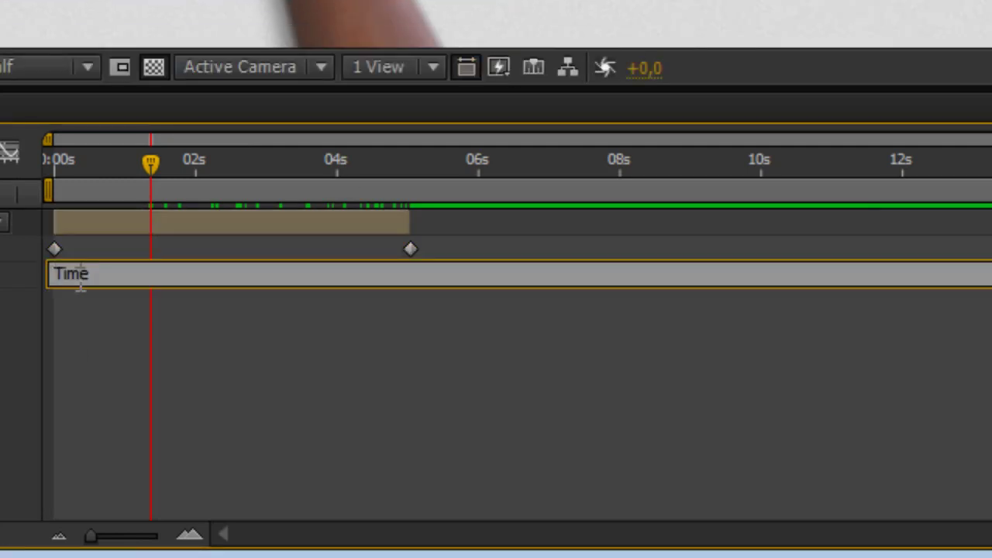
{"action": "left_click_drag", "start_coordinate": [82, 275], "coordinate": [60, 277]}
{"action": "double_click", "coordinate": [61, 280]}
{"action": "key", "text": "BackSpace"}
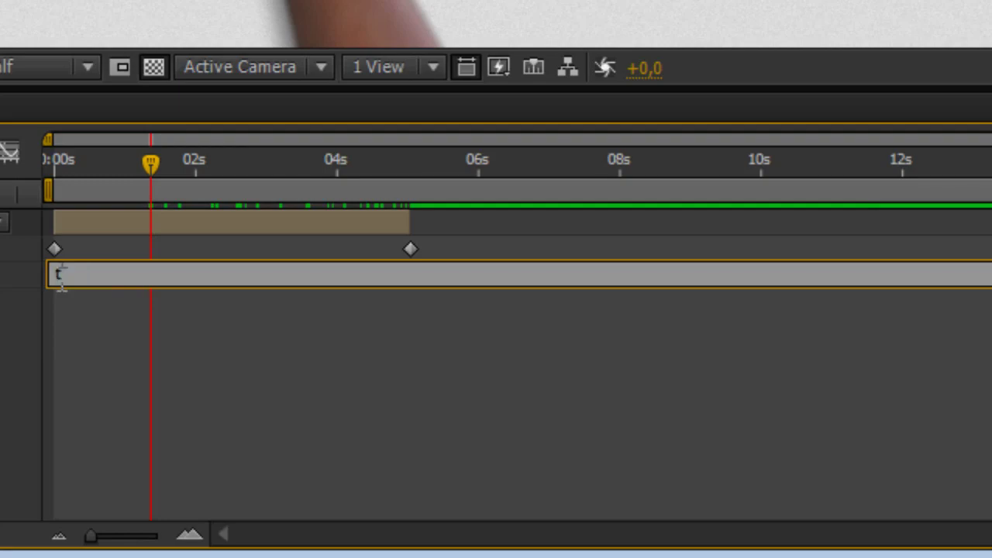
{"action": "type", "text": "time"}
{"action": "left_click", "coordinate": [93, 371]}
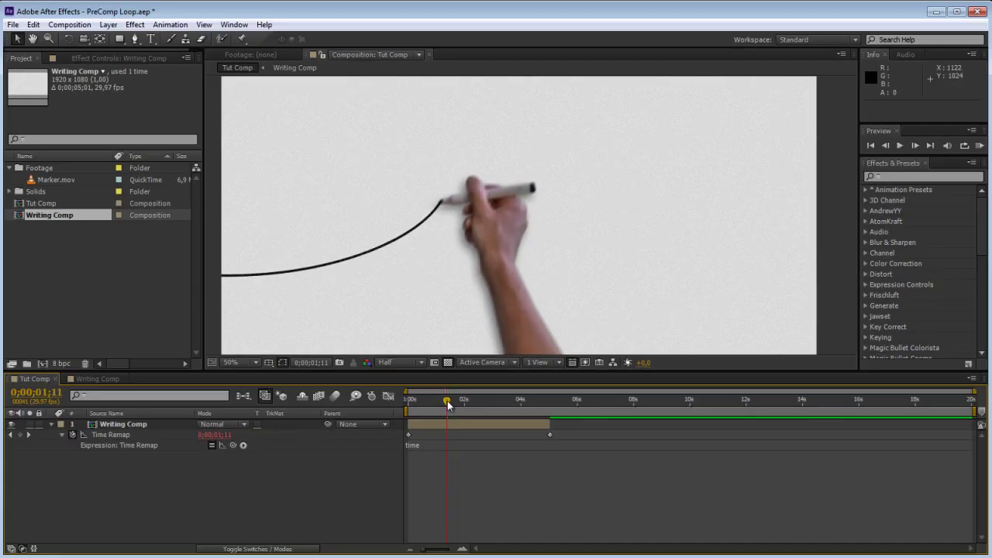
{"action": "mouse_move", "coordinate": [448, 405]}
{"action": "left_mouse_down"}
{"action": "mouse_move", "coordinate": [405, 421]}
{"action": "mouse_move", "coordinate": [593, 427]}
{"action": "mouse_move", "coordinate": [550, 425]}
{"action": "left_mouse_up"}
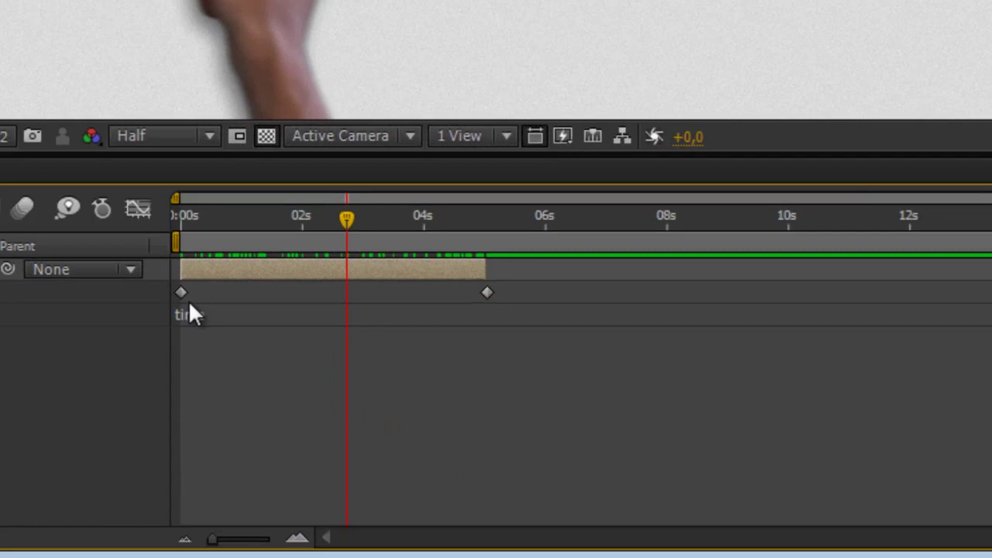
Step: Extend the expression to 'time % source.duration' in a two-line field
{"action": "left_click", "coordinate": [414, 444]}
{"action": "left_click_drag", "start_coordinate": [120, 273], "coordinate": [121, 288]}
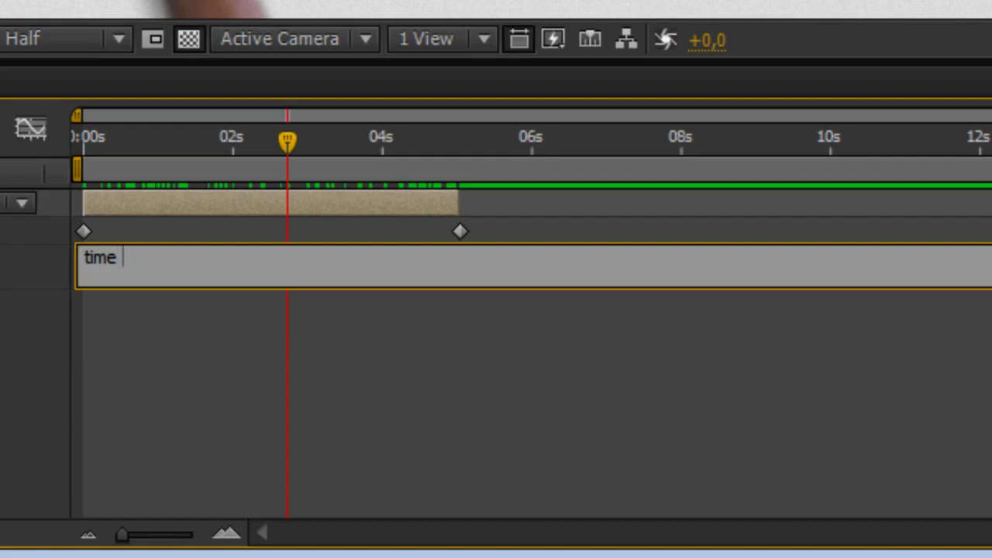
{"action": "type", "text": "%"}
{"action": "type", "text": "source"}
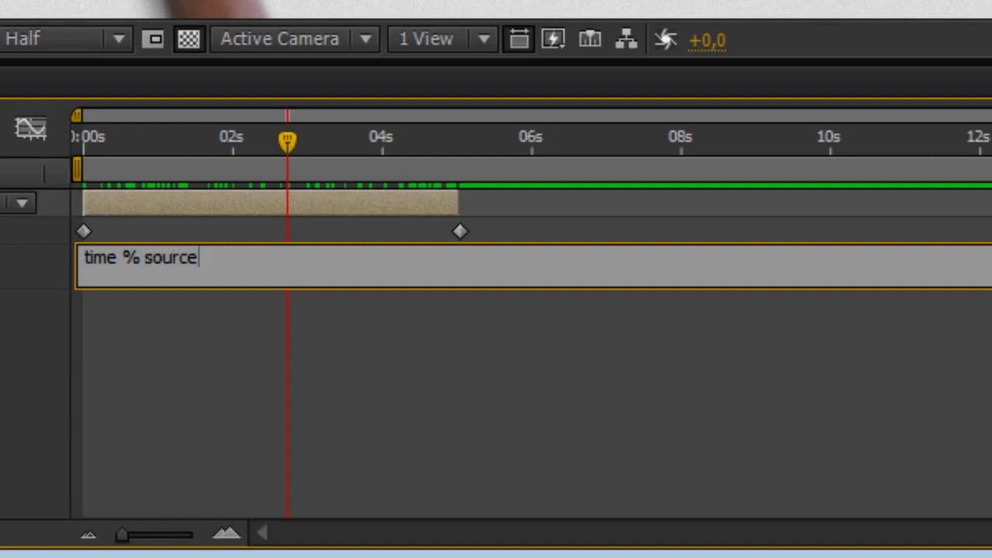
{"action": "type", "text": ".durati"}
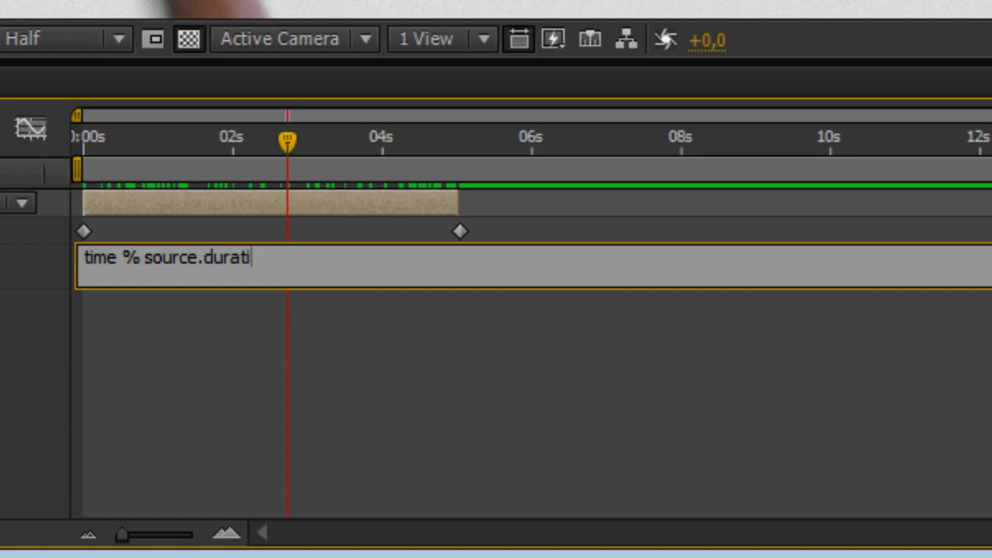
{"action": "type", "text": "on"}
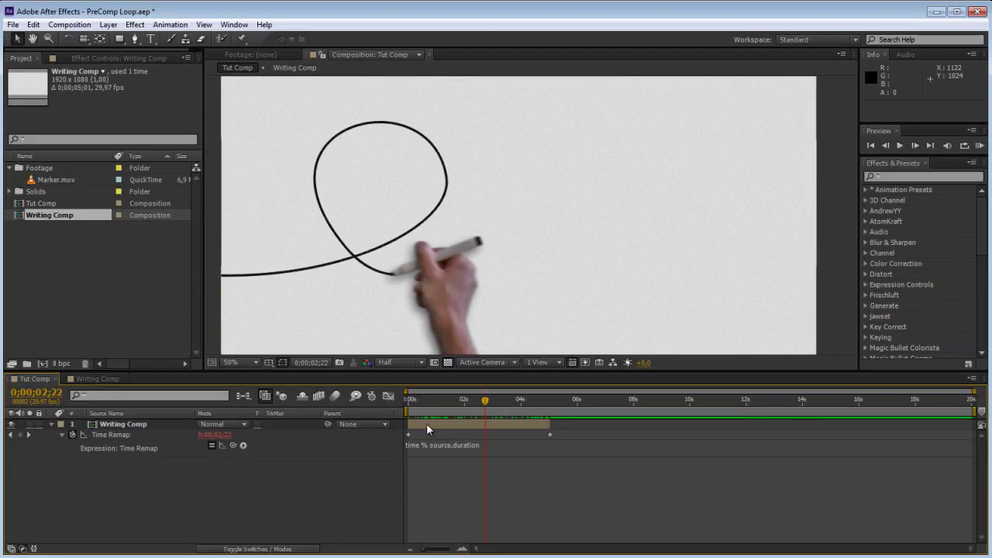
Step: Drag the Writing Comp layer's out point to the 20-second comp end and scrub the loop
{"action": "left_click", "coordinate": [539, 400]}
{"action": "left_click_drag", "start_coordinate": [550, 424], "coordinate": [903, 424]}
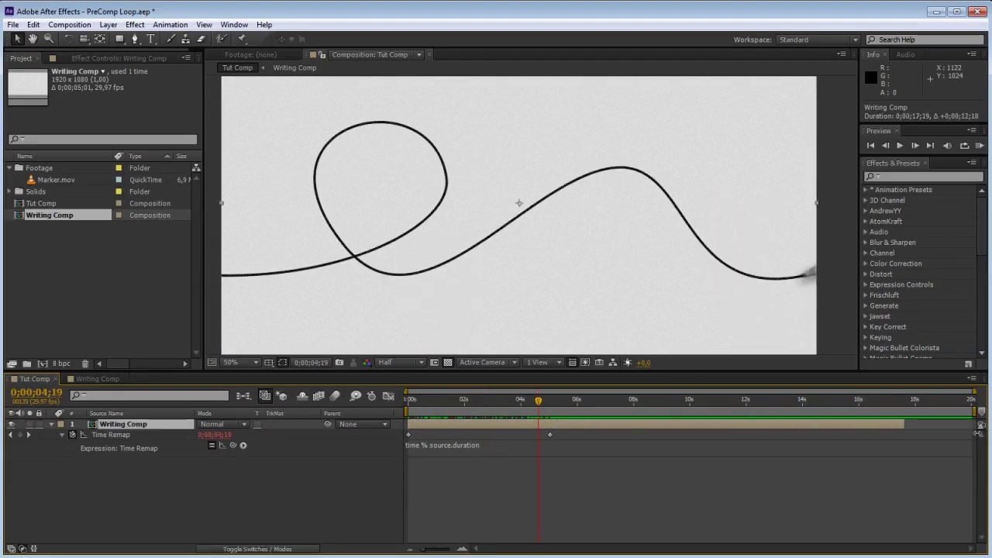
{"action": "left_click_drag", "start_coordinate": [978, 432], "coordinate": [973, 424]}
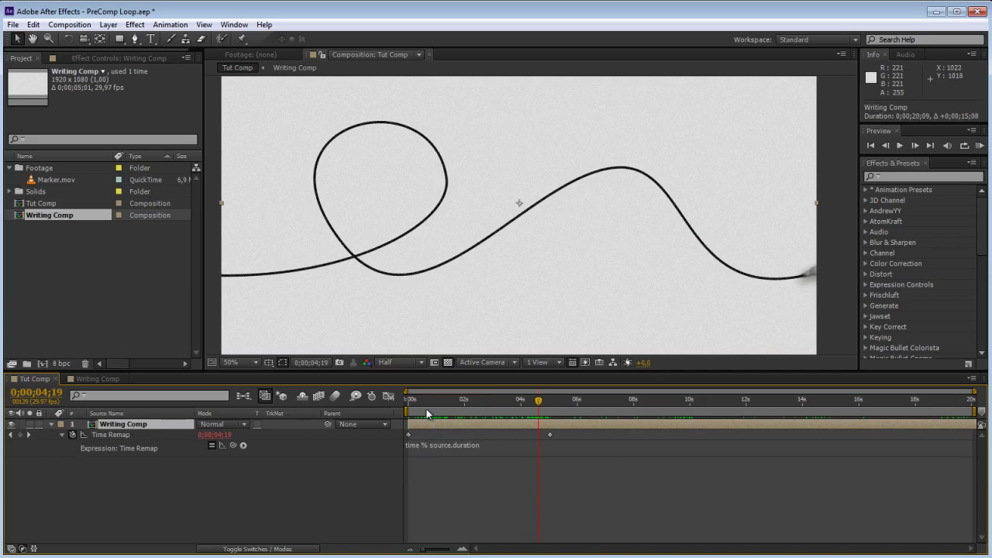
{"action": "mouse_move", "coordinate": [410, 411]}
{"action": "left_mouse_down"}
{"action": "mouse_move", "coordinate": [624, 431]}
{"action": "mouse_move", "coordinate": [982, 434]}
{"action": "left_mouse_up"}
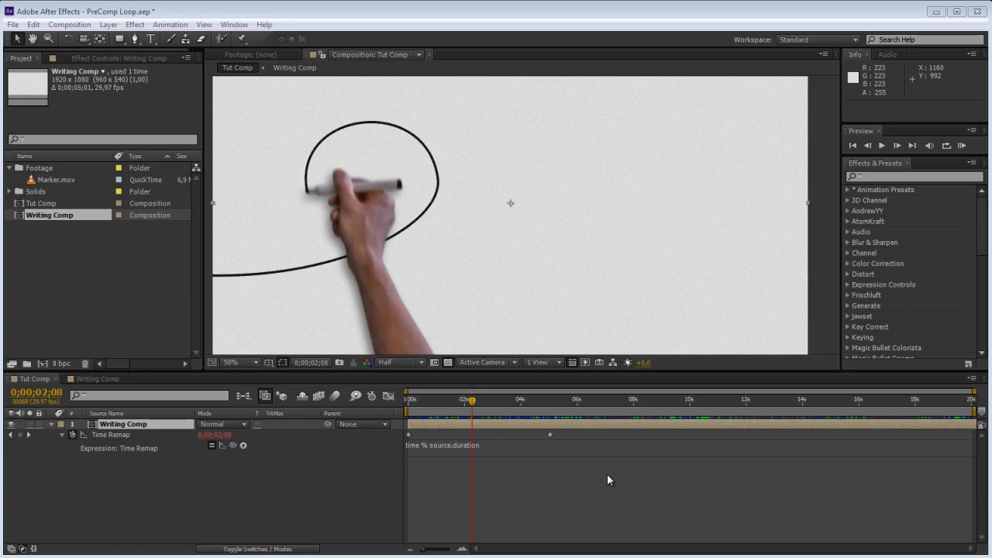
Step: Switch to Writing Comp, scrub through the drawing, and RAM-preview all 151 frames
{"action": "left_click", "coordinate": [87, 378]}
{"action": "mouse_move", "coordinate": [425, 397]}
{"action": "left_mouse_down"}
{"action": "mouse_move", "coordinate": [416, 399]}
{"action": "mouse_move", "coordinate": [565, 399]}
{"action": "left_mouse_up"}
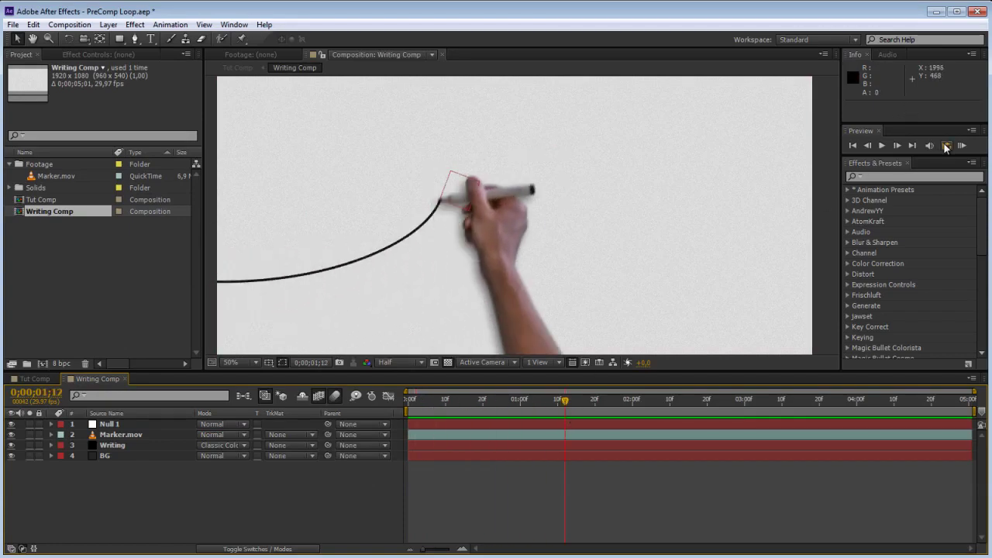
{"action": "left_click", "coordinate": [598, 399]}
{"action": "left_click", "coordinate": [672, 399]}
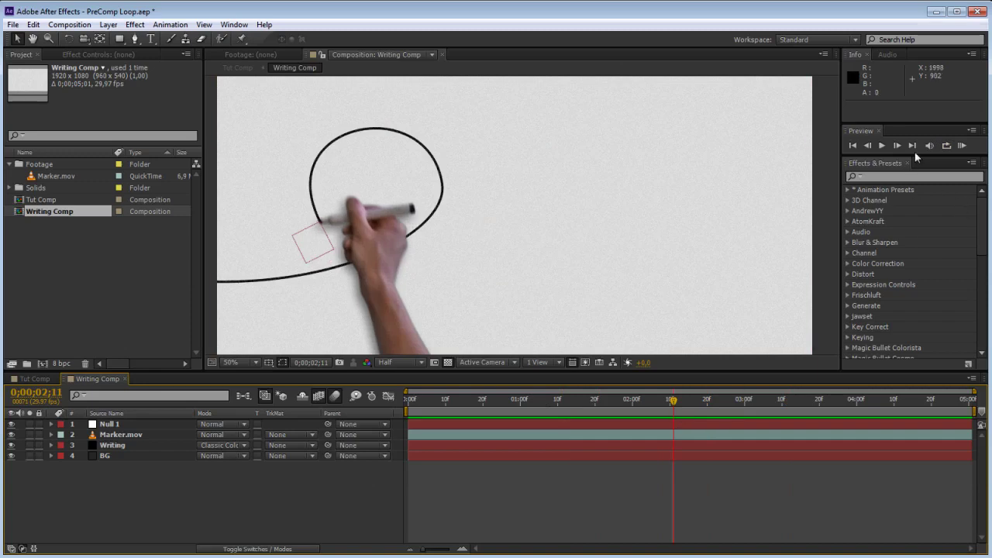
{"action": "left_click", "coordinate": [946, 146]}
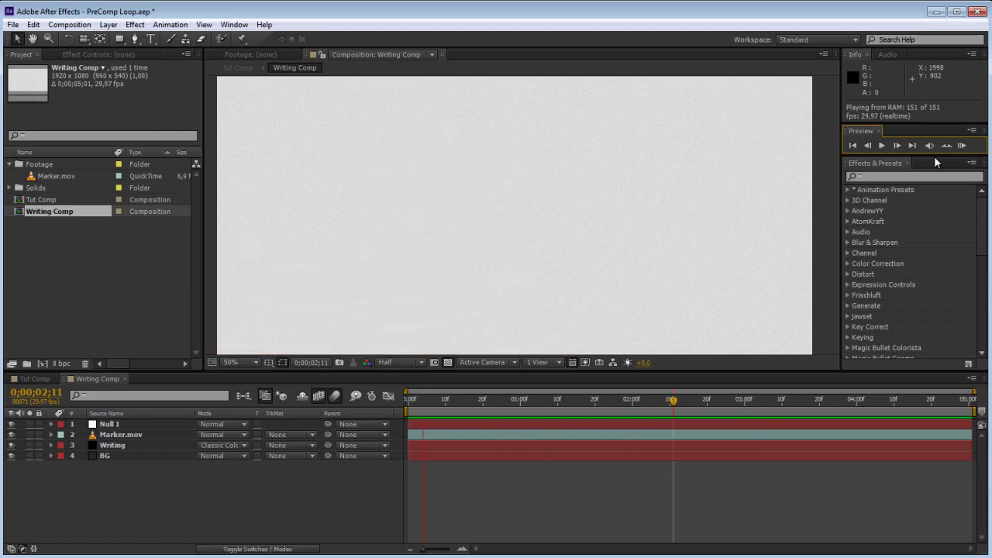
Step: Stop playback and rewrite Time Remap as source.duration - (time % source.duration), then scrub
{"action": "key", "text": "space"}
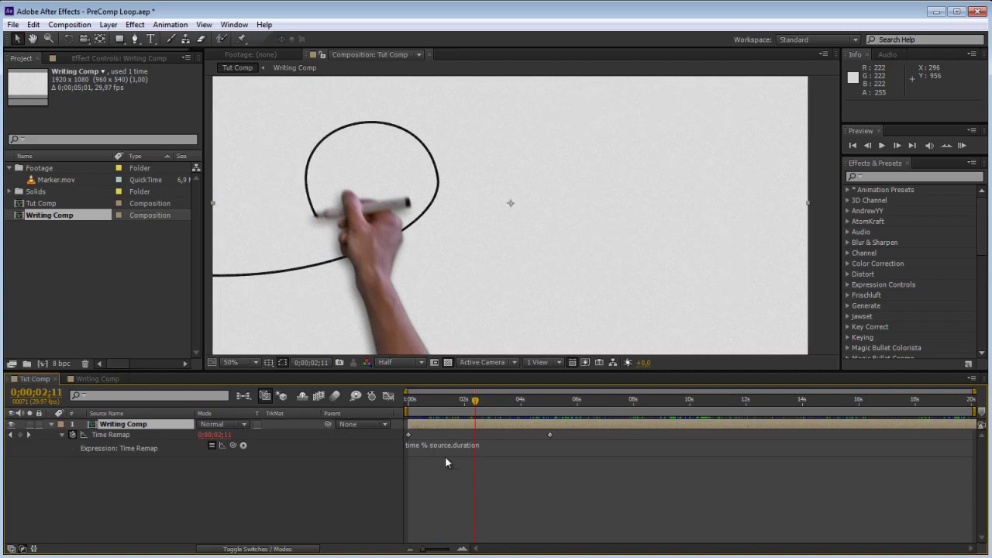
{"action": "left_click_drag", "start_coordinate": [445, 455], "coordinate": [425, 487]}
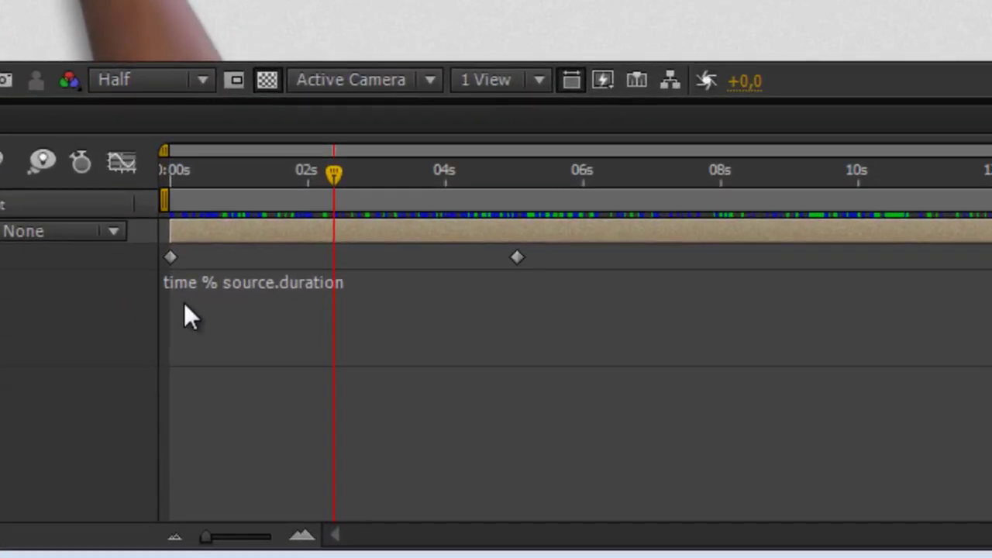
{"action": "left_click", "coordinate": [412, 452]}
{"action": "left_click", "coordinate": [409, 447]}
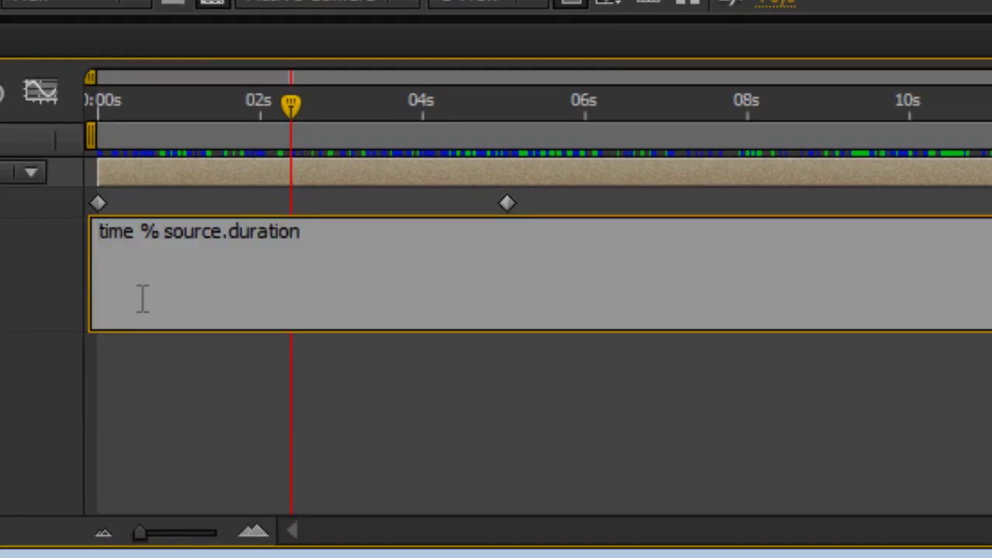
{"action": "type", "text": "source,"}
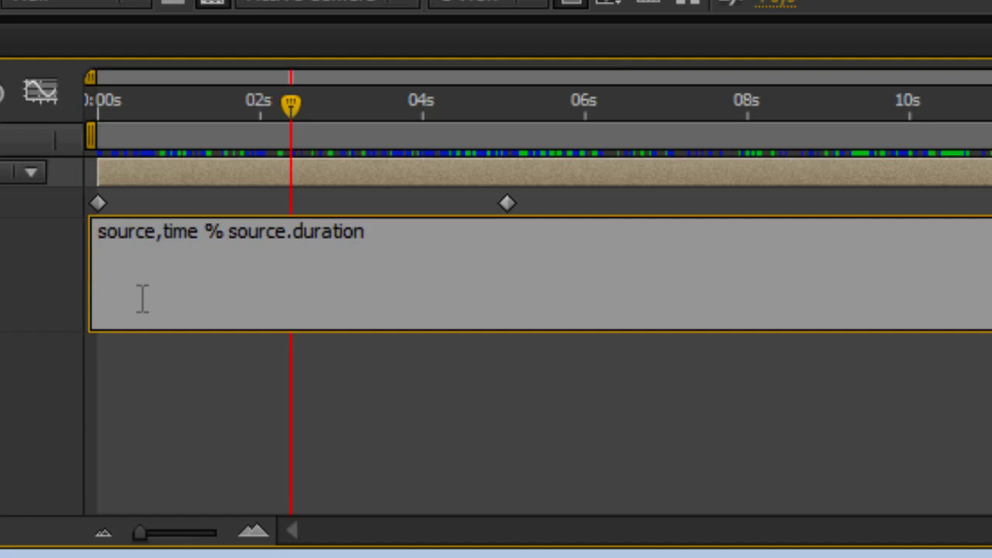
{"action": "type", "text": "durat"}
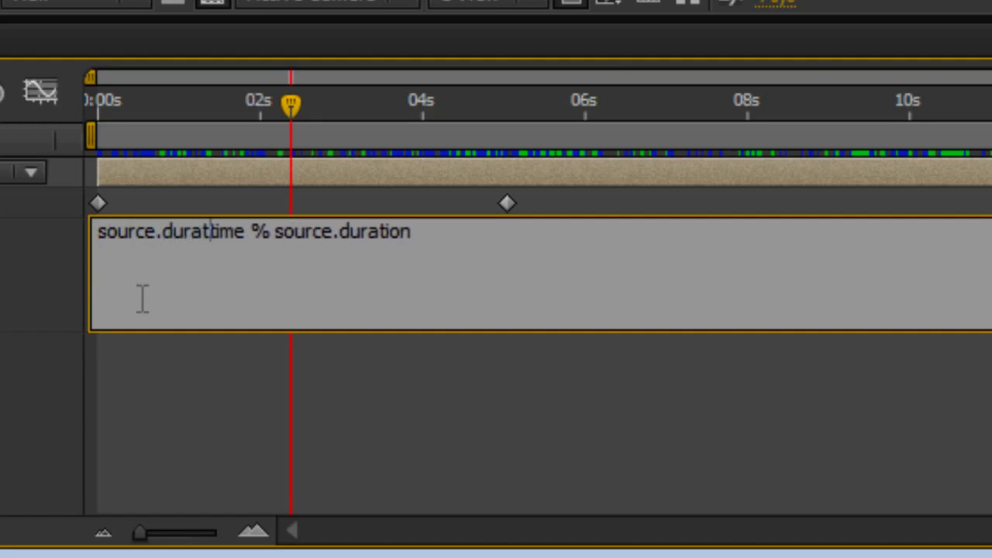
{"action": "type", "text": "ion "}
{"action": "type", "text": "- ("}
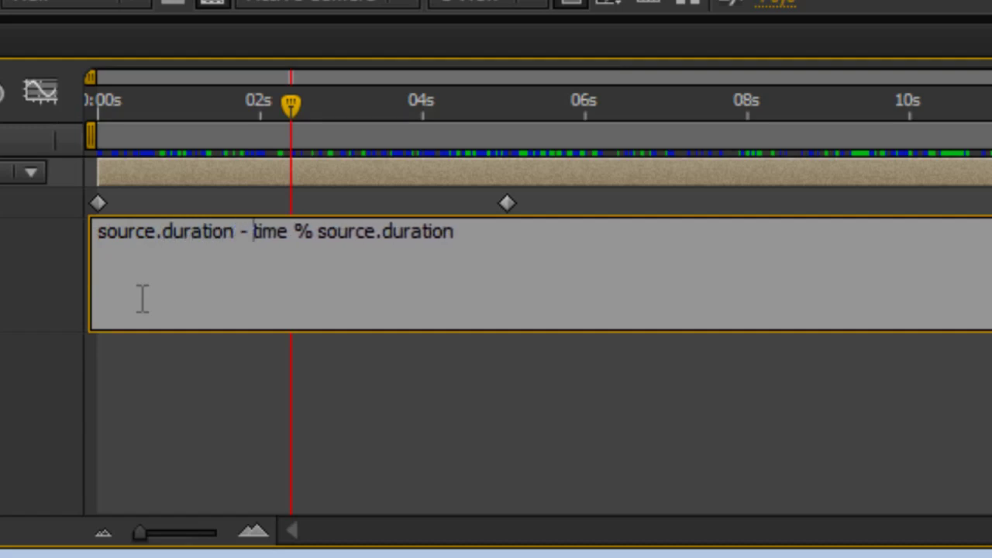
{"action": "left_click", "coordinate": [520, 264]}
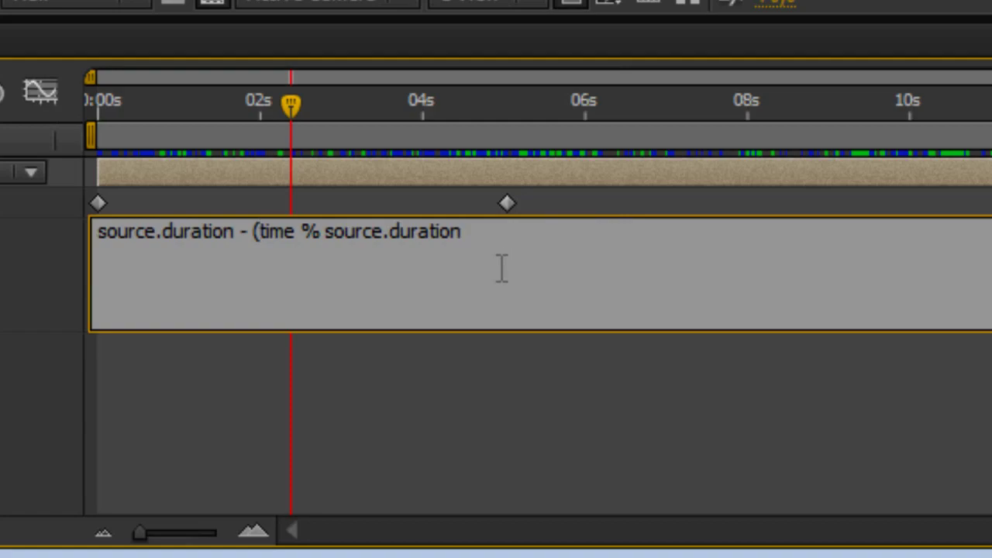
{"action": "type", "text": ")"}
{"action": "key", "text": "KP_Enter"}
{"action": "left_click_drag", "start_coordinate": [419, 400], "coordinate": [890, 388]}
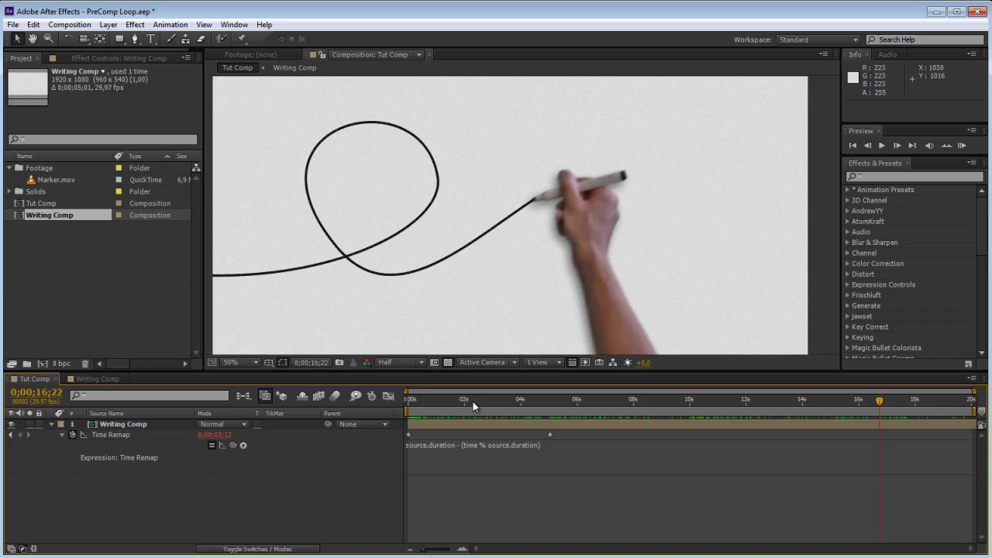
Step: Scrub through the reversed loop, return to about 2 s, and click into the Time Remap expression
{"action": "left_click_drag", "start_coordinate": [472, 400], "coordinate": [781, 397]}
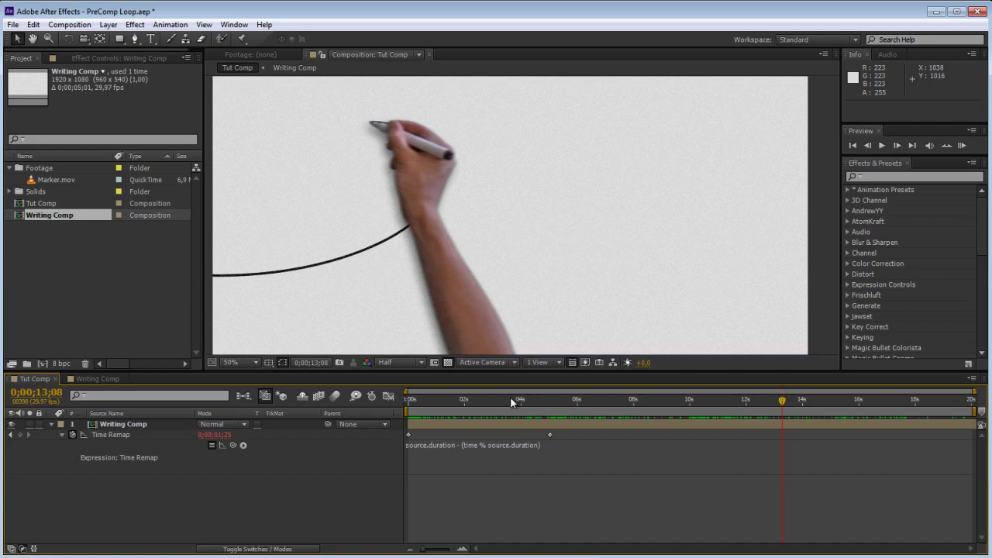
{"action": "left_click_drag", "start_coordinate": [510, 396], "coordinate": [462, 407]}
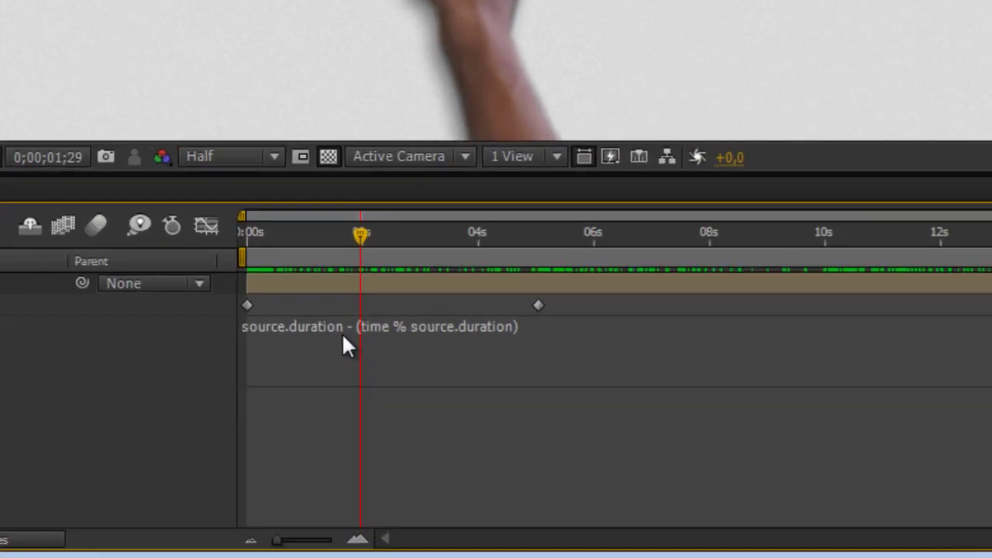
{"action": "left_click", "coordinate": [343, 337]}
{"action": "left_click", "coordinate": [274, 340]}
{"action": "left_click", "coordinate": [256, 329]}
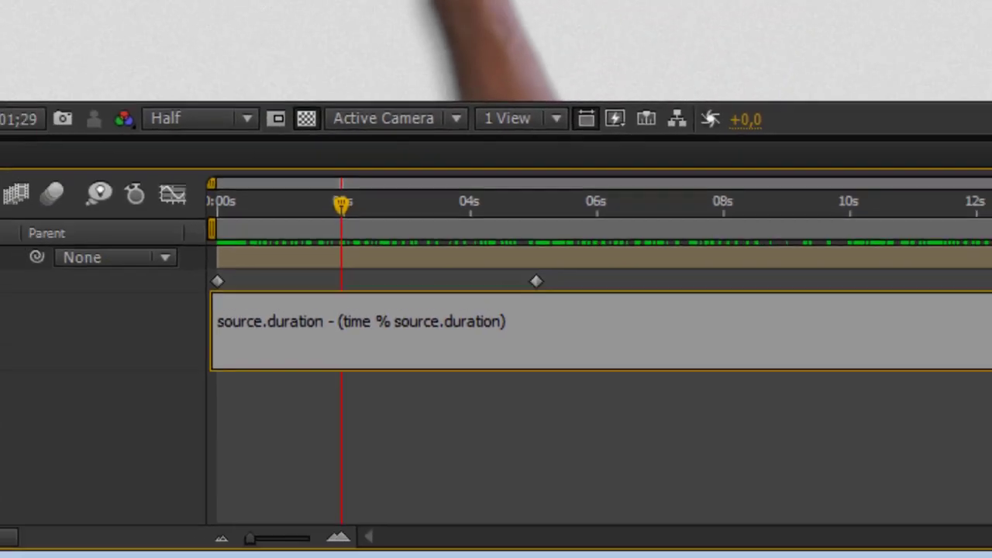
Step: Search 'slider' in Effects & Presets and apply Slider Control to Writing Comp
{"action": "left_click", "coordinate": [896, 177]}
{"action": "type", "text": "slid"}
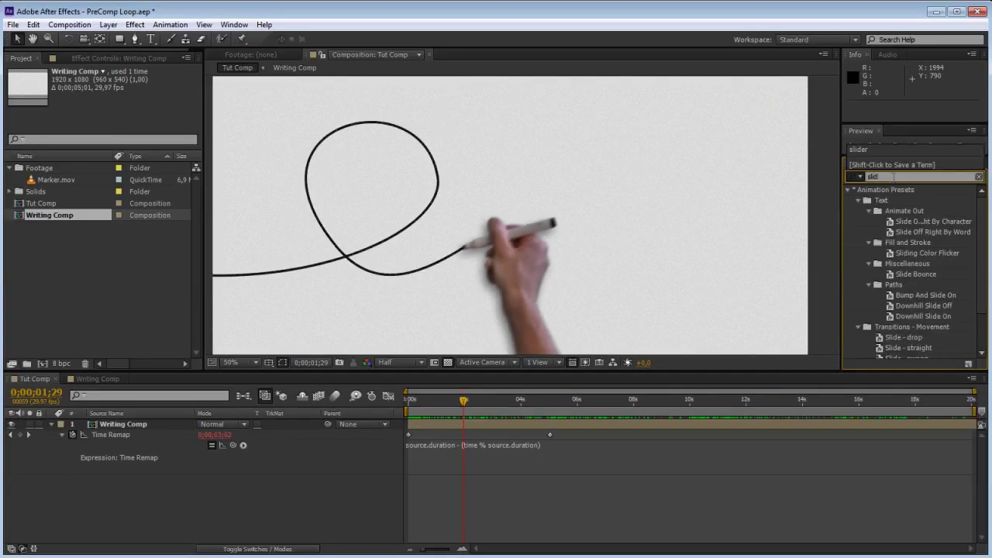
{"action": "type", "text": "er"}
{"action": "left_click_drag", "start_coordinate": [888, 199], "coordinate": [481, 424]}
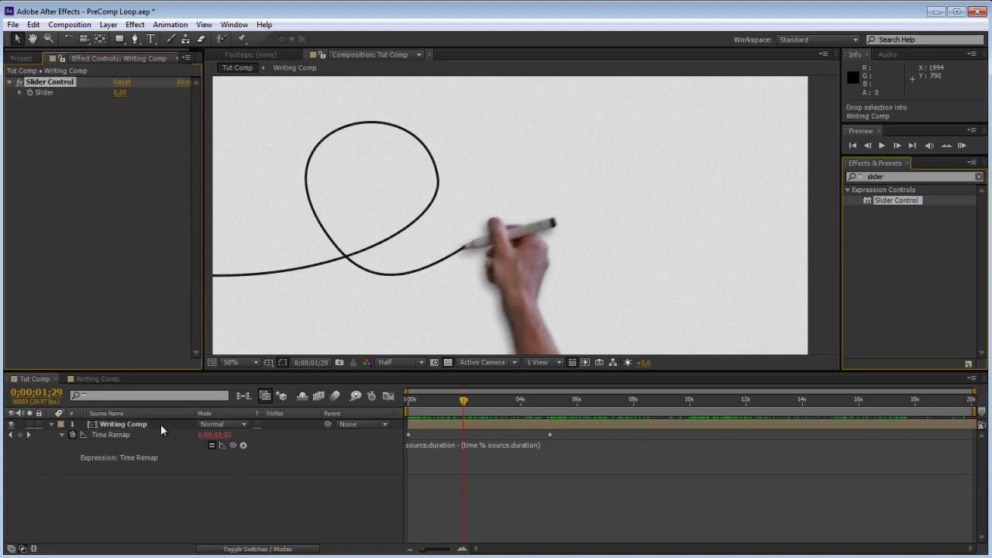
Step: Give the Slider the expression time % source.duration taken from Time Remap, then scrub
{"action": "left_click", "coordinate": [486, 449]}
{"action": "left_click", "coordinate": [466, 444]}
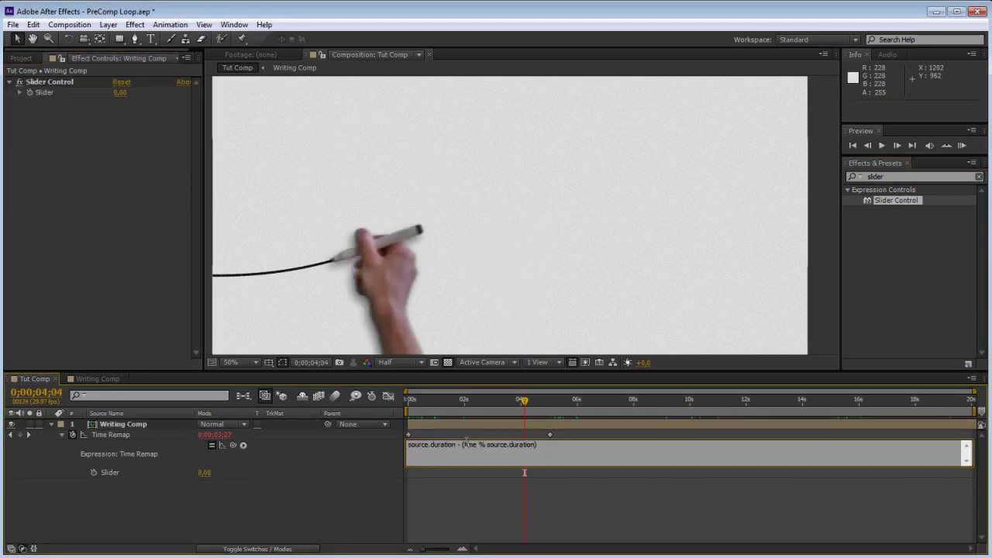
{"action": "left_click_drag", "start_coordinate": [466, 445], "coordinate": [535, 444]}
{"action": "key", "text": "ctrl+c"}
{"action": "left_click", "coordinate": [29, 92], "text": "alt"}
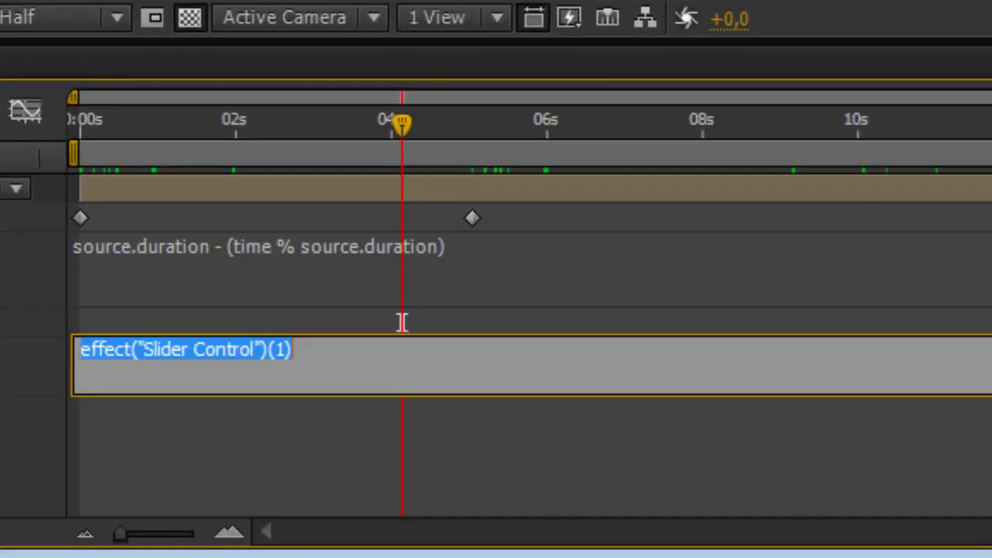
{"action": "key", "text": "ctrl+v"}
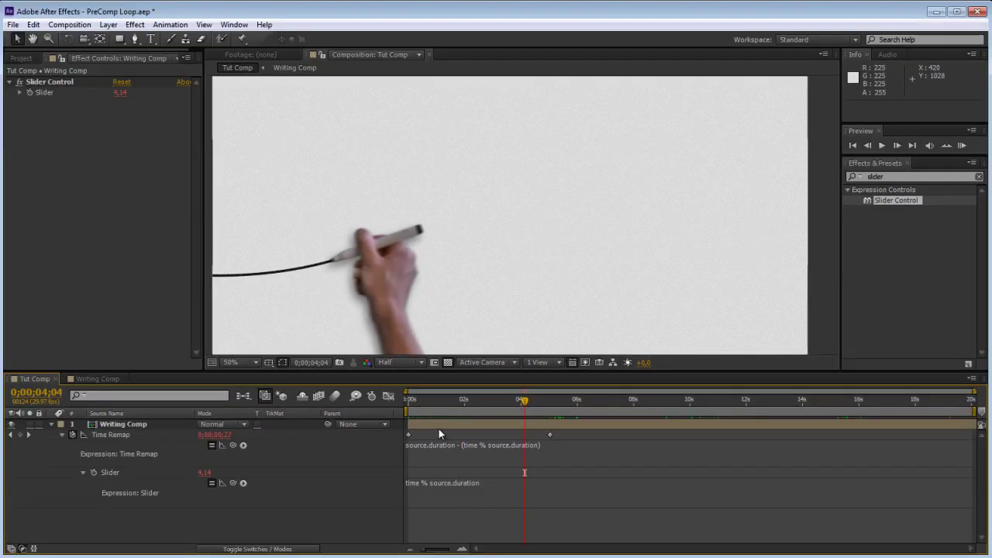
{"action": "left_click", "coordinate": [91, 122]}
{"action": "left_click_drag", "start_coordinate": [416, 403], "coordinate": [572, 405]}
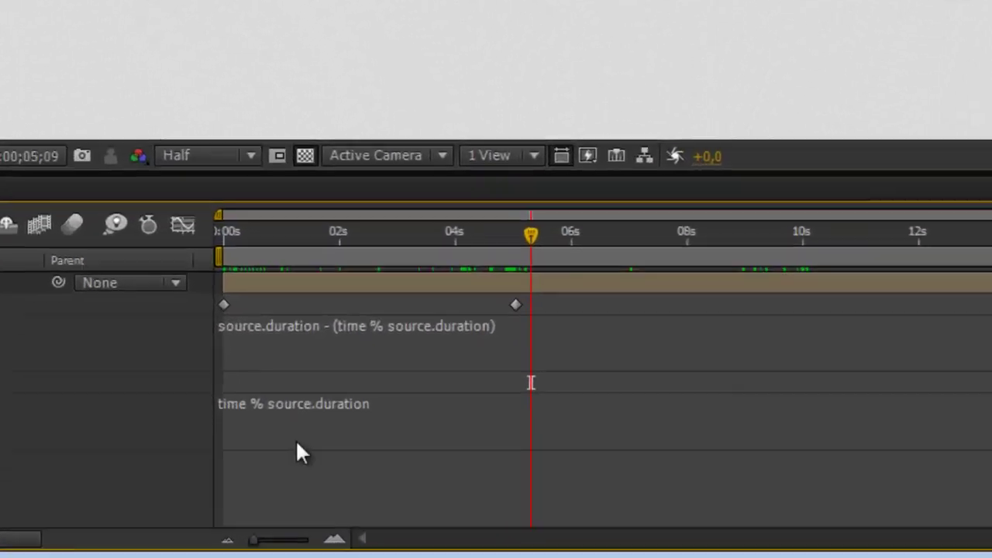
Step: Edit the Slider expression to divide by source.duration, giving values from 0 to 1
{"action": "left_click", "coordinate": [405, 501]}
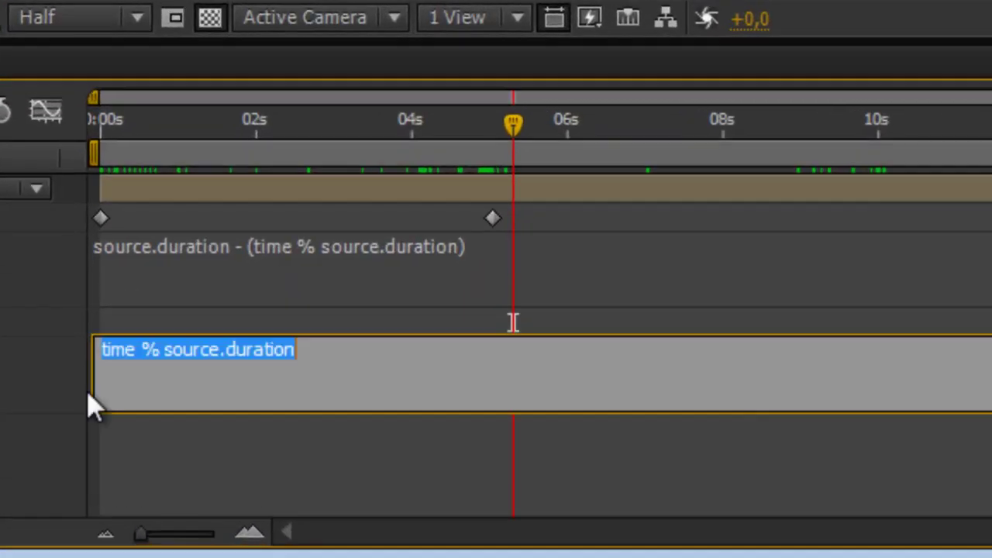
{"action": "left_click", "coordinate": [111, 392]}
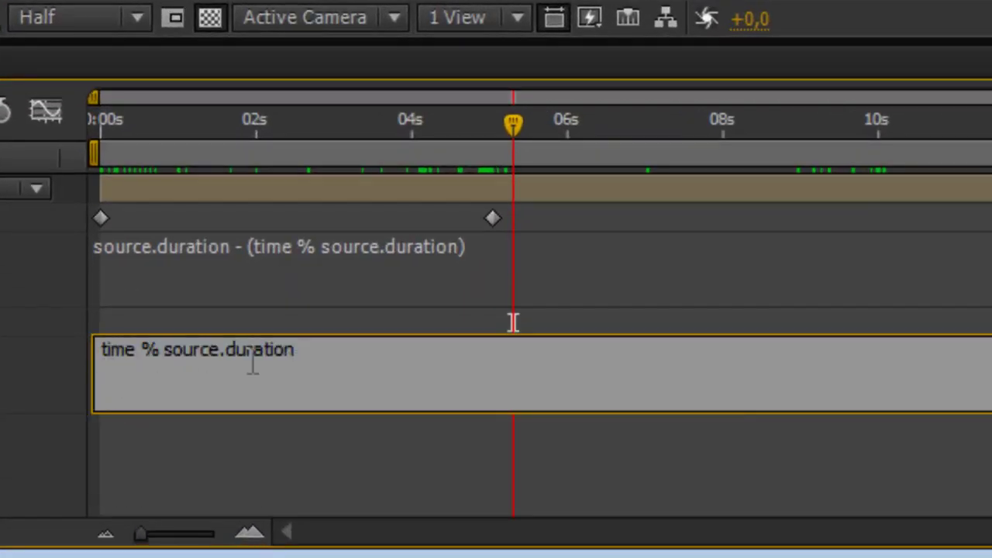
{"action": "type", "text": "."}
{"action": "key", "text": "BackSpace"}
{"action": "key", "text": "BackSpace"}
{"action": "type", "text": "/"}
{"action": "left_click_drag", "start_coordinate": [163, 350], "coordinate": [293, 349]}
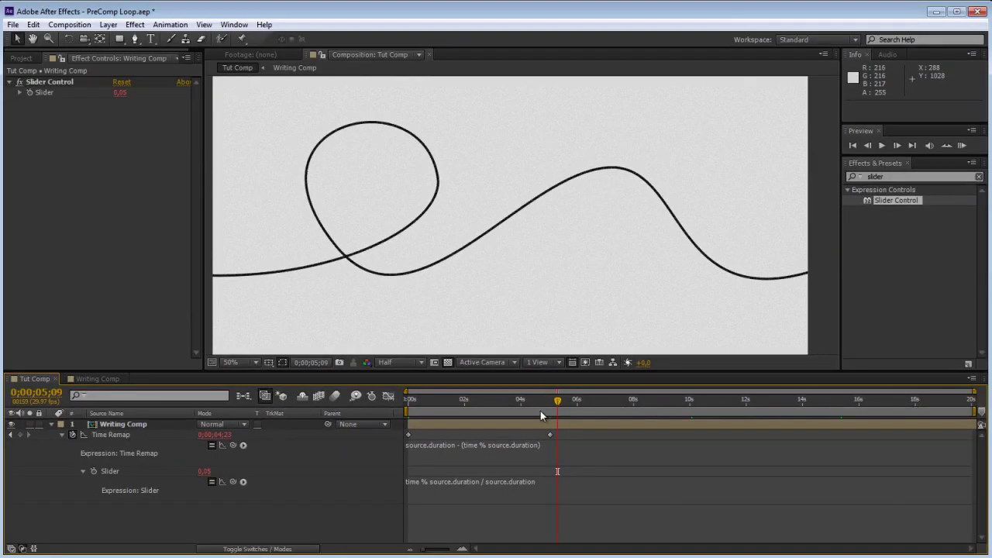
Step: Scrub and play across the loop point, then click back into the Slider expression
{"action": "mouse_move", "coordinate": [551, 400]}
{"action": "left_mouse_down"}
{"action": "mouse_move", "coordinate": [563, 403]}
{"action": "mouse_move", "coordinate": [549, 401]}
{"action": "left_mouse_up"}
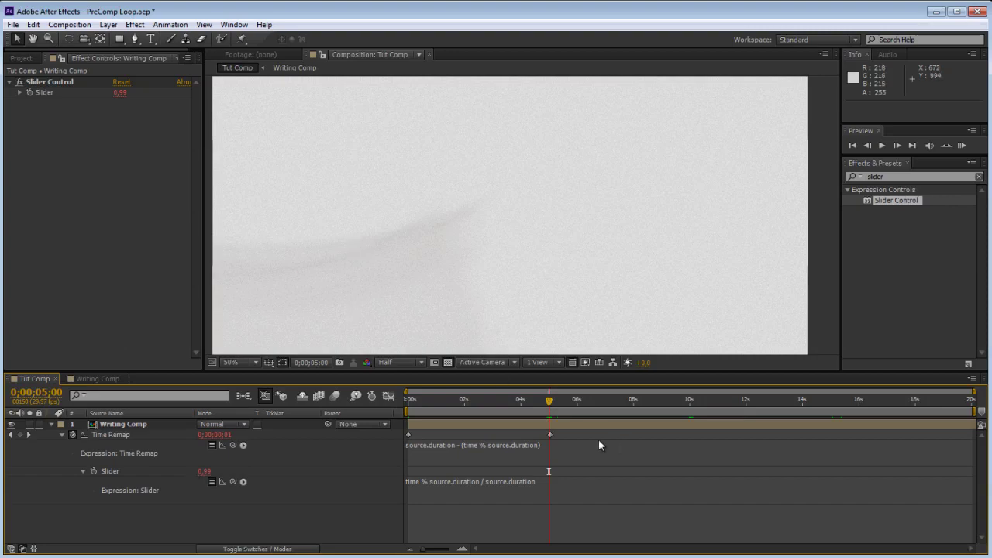
{"action": "key", "text": "space"}
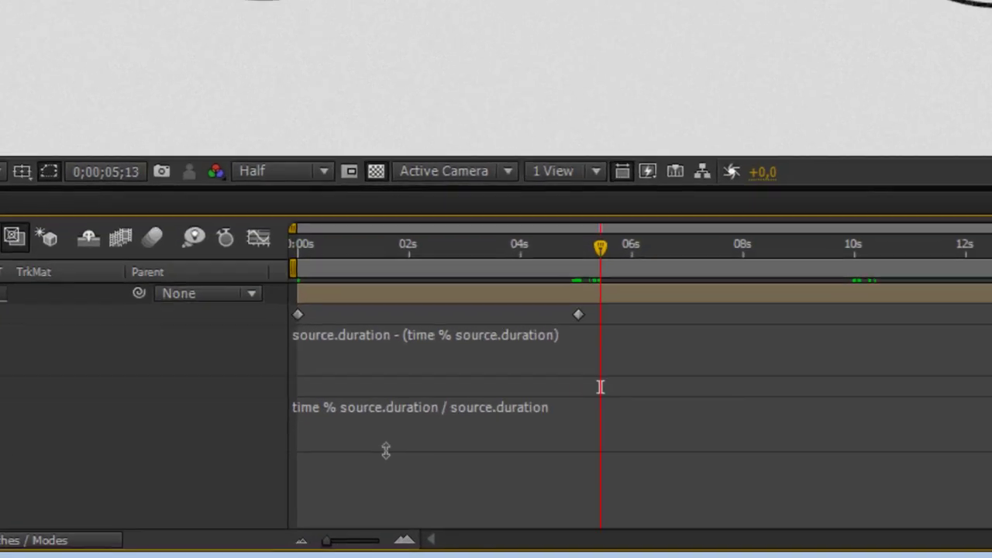
{"action": "left_click", "coordinate": [424, 489]}
Step: Change the Slider expression's time to time/2 and scrub ahead to about 9 seconds
{"action": "left_click", "coordinate": [421, 484]}
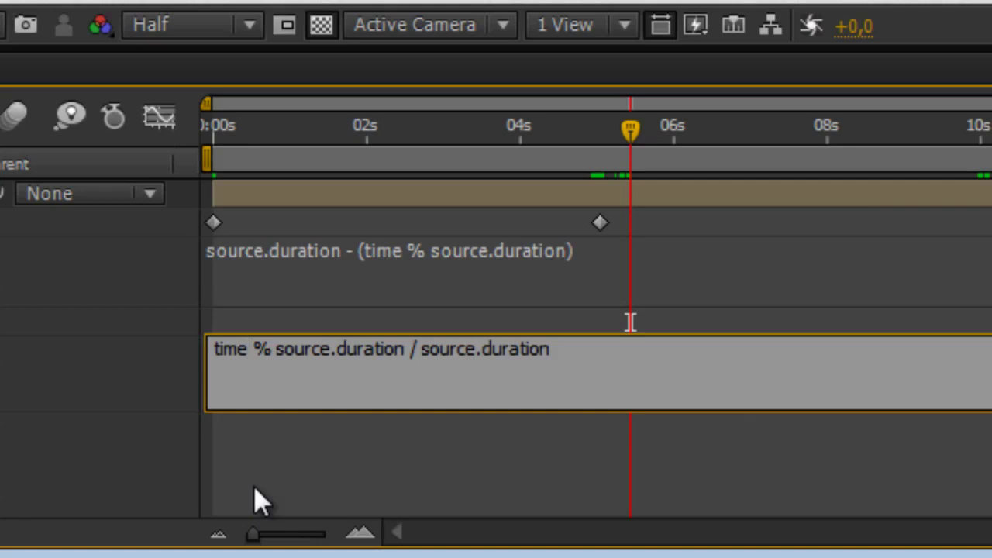
{"action": "type", "text": "/2"}
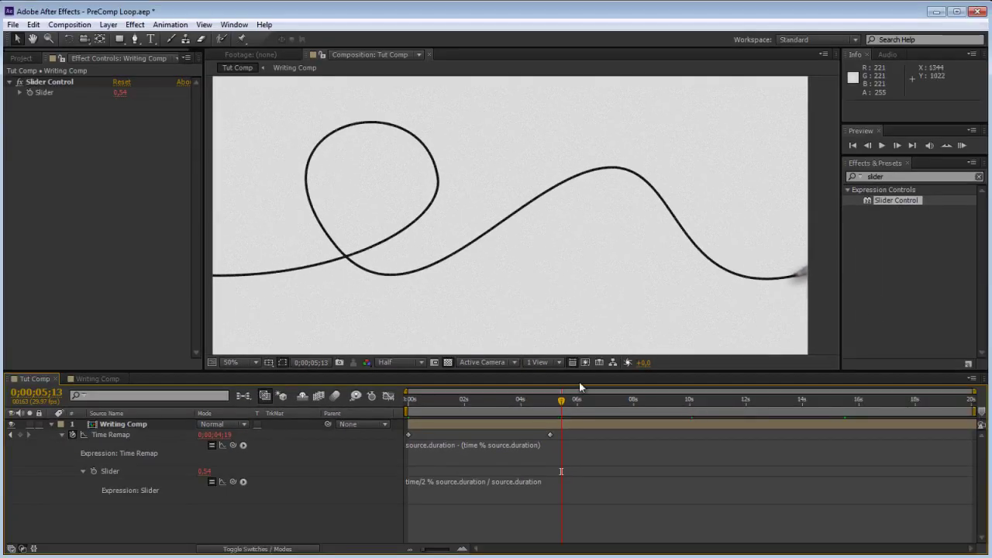
{"action": "left_click_drag", "start_coordinate": [583, 416], "coordinate": [664, 417]}
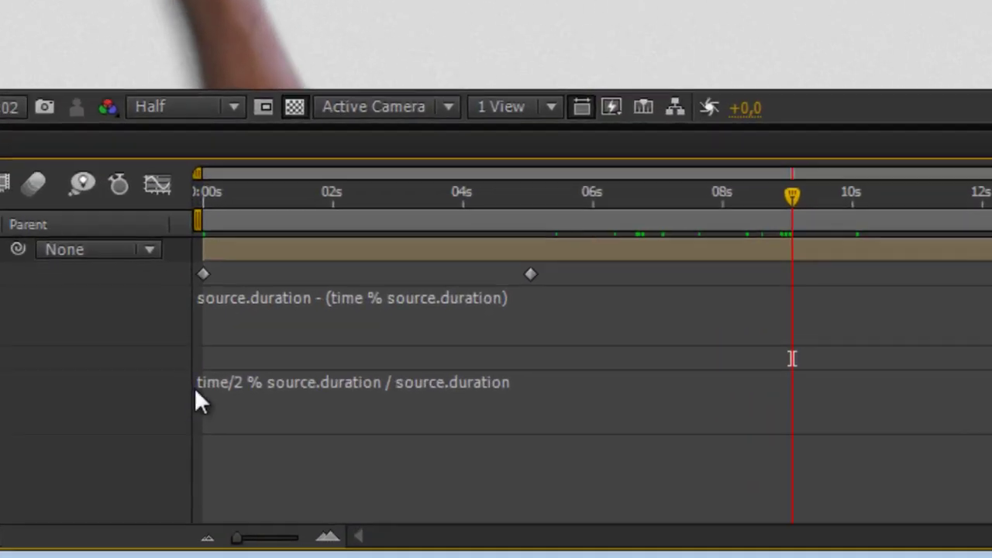
Step: Wrap the Slider expression in Math.round( ) and scrub back and forth to test it
{"action": "left_click", "coordinate": [407, 484]}
{"action": "left_click", "coordinate": [409, 482]}
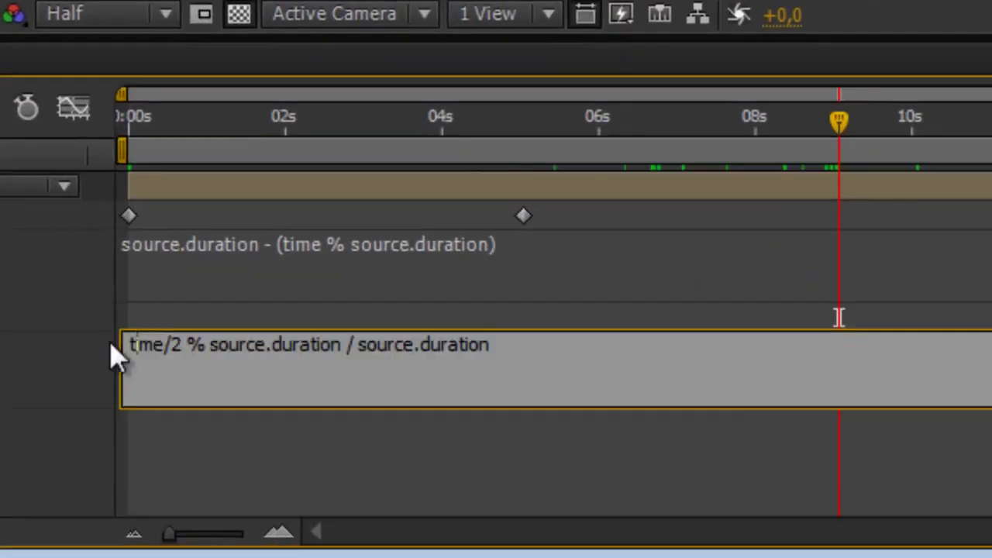
{"action": "type", "text": "Math"}
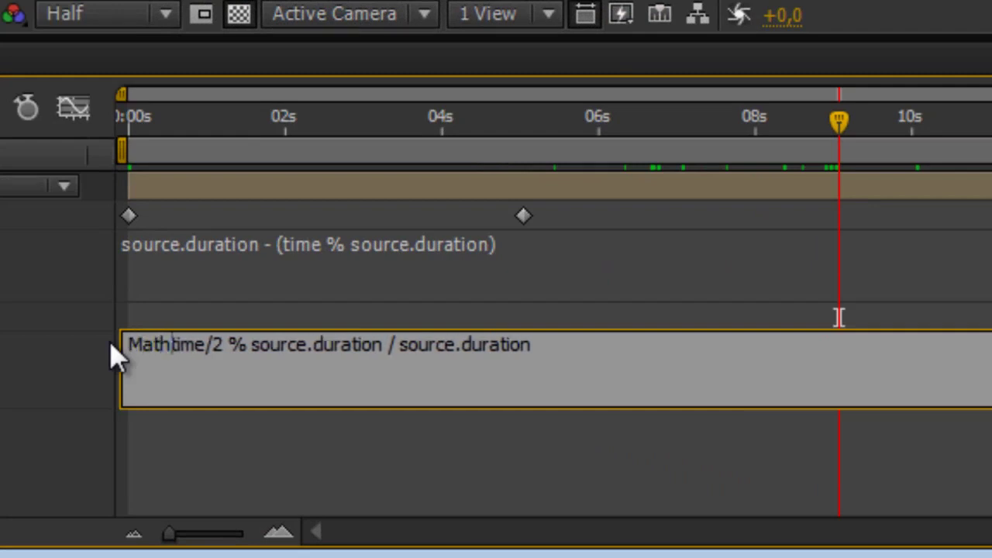
{"action": "type", "text": ".rou"}
{"action": "key", "text": "BackSpace"}
{"action": "key", "text": "BackSpace"}
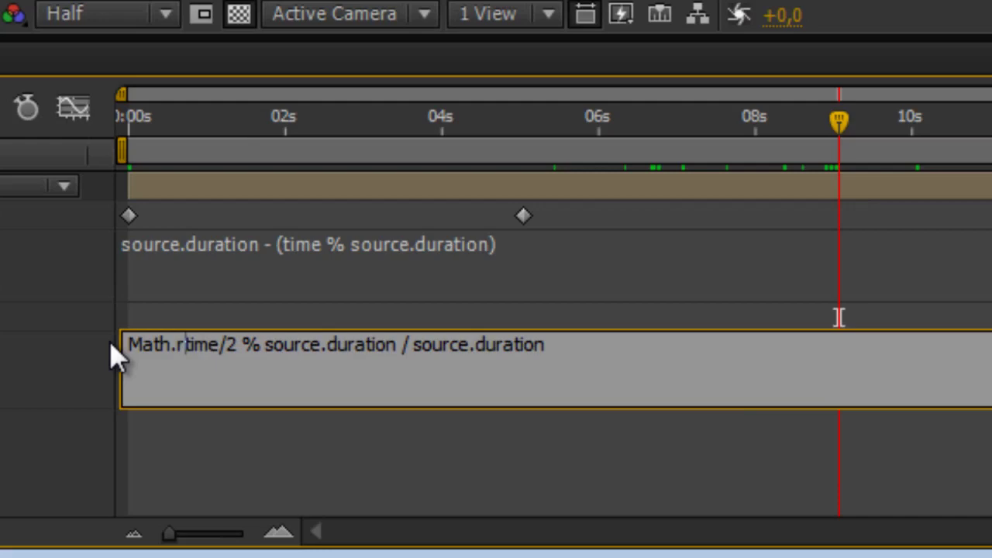
{"action": "type", "text": "ound"}
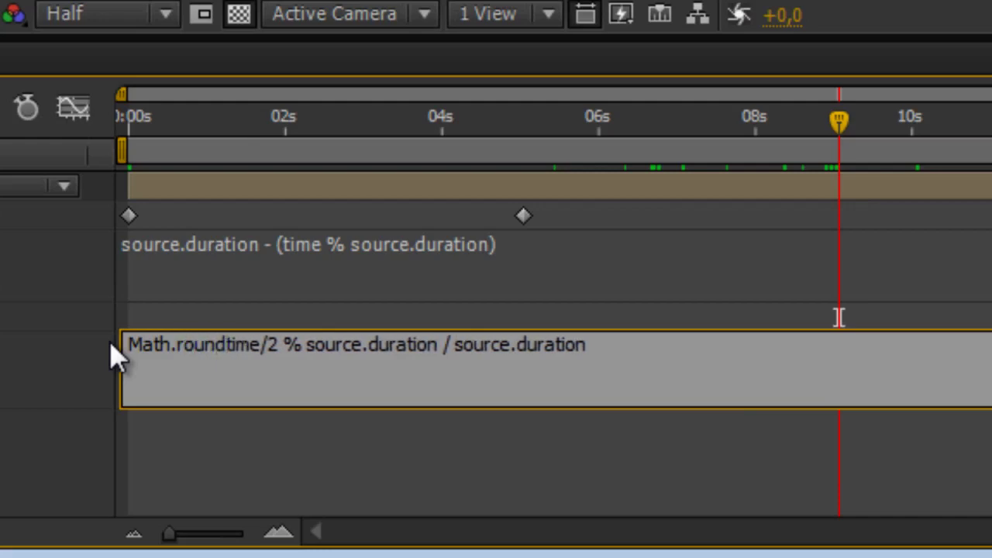
{"action": "type", "text": "("}
{"action": "left_click", "coordinate": [649, 344]}
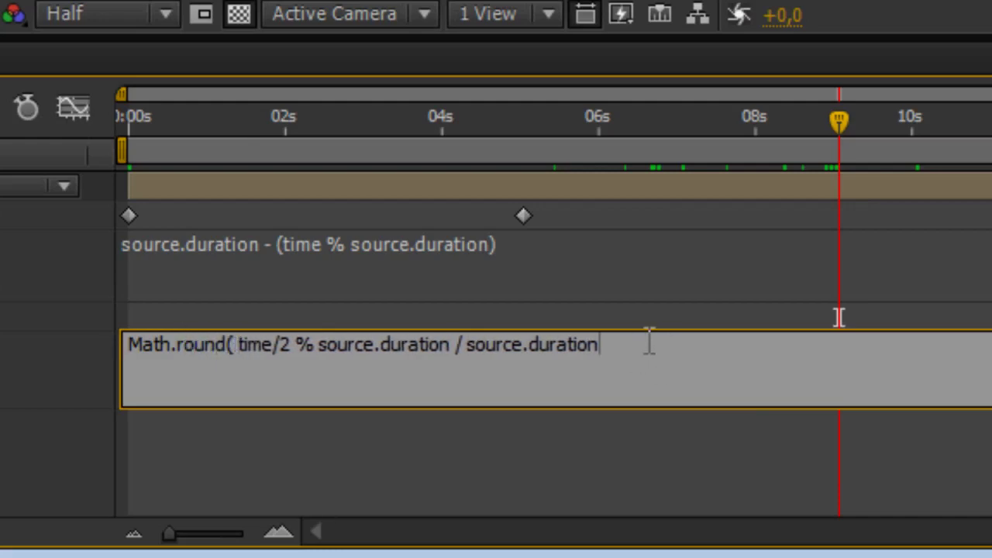
{"action": "type", "text": ")"}
{"action": "left_click", "coordinate": [467, 473]}
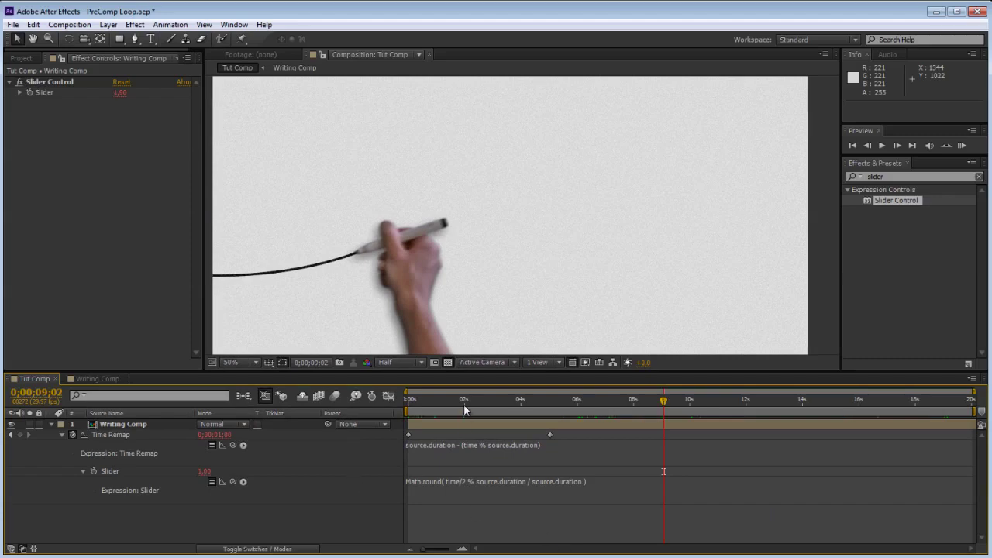
{"action": "mouse_move", "coordinate": [665, 406]}
{"action": "left_mouse_down"}
{"action": "mouse_move", "coordinate": [420, 411]}
{"action": "mouse_move", "coordinate": [503, 406]}
{"action": "left_mouse_up"}
{"action": "left_click_drag", "start_coordinate": [597, 400], "coordinate": [876, 400]}
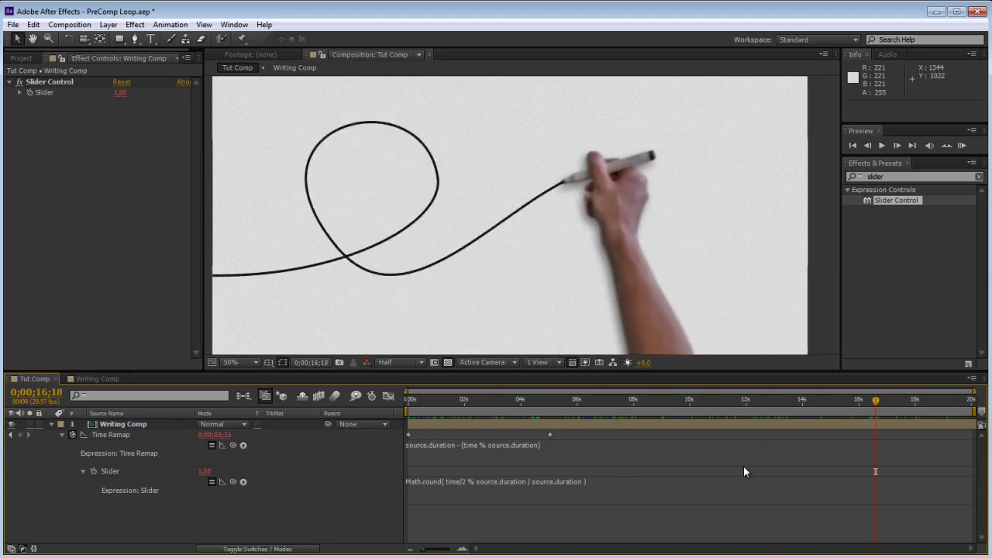
Step: Clear the Slider expression and delete the Slider Control effect from Writing Comp
{"action": "left_click", "coordinate": [603, 493]}
{"action": "key", "text": "ctrl+c"}
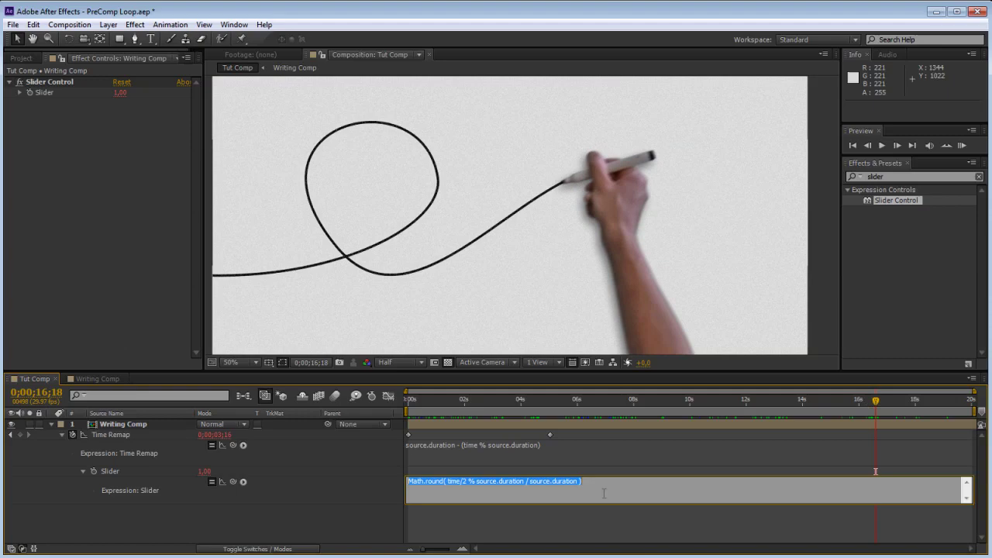
{"action": "key", "text": "Delete"}
{"action": "left_click", "coordinate": [389, 437]}
{"action": "left_click", "coordinate": [50, 81]}
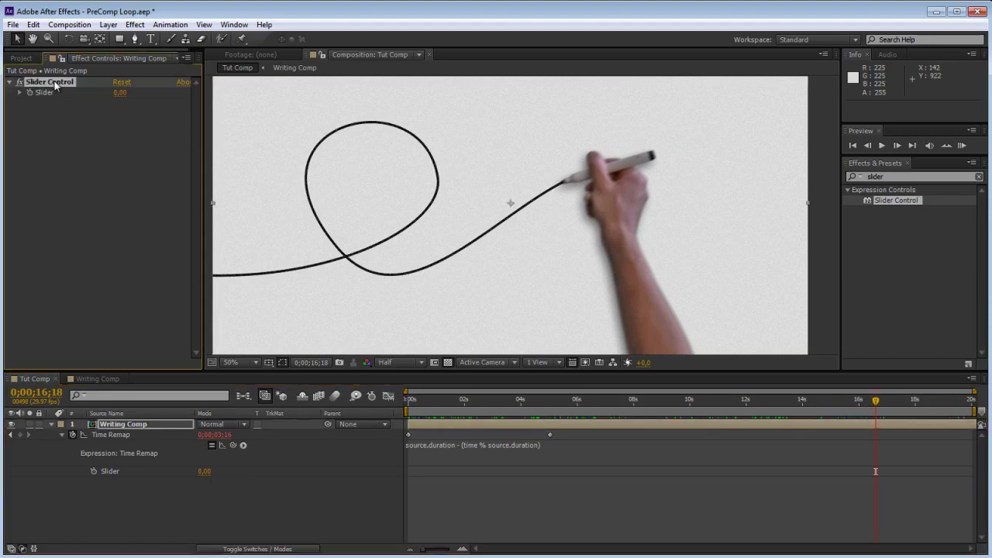
{"action": "key", "text": "Delete"}
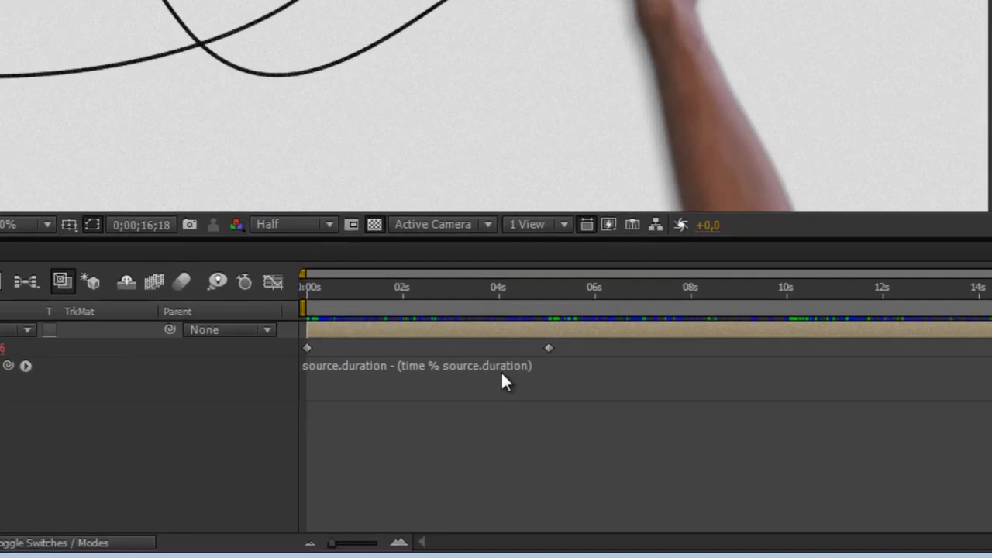
{"action": "left_click", "coordinate": [525, 453]}
Step: Insert an empty first line at the top of the Time Remap expression
{"action": "left_click", "coordinate": [535, 456]}
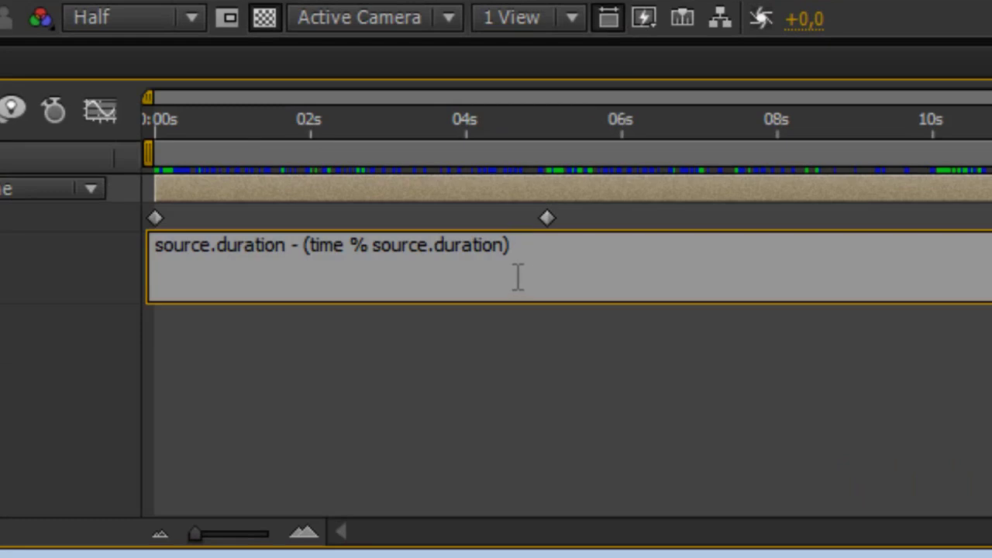
{"action": "left_click", "coordinate": [156, 245]}
{"action": "key", "text": "Return"}
{"action": "left_click", "coordinate": [201, 259]}
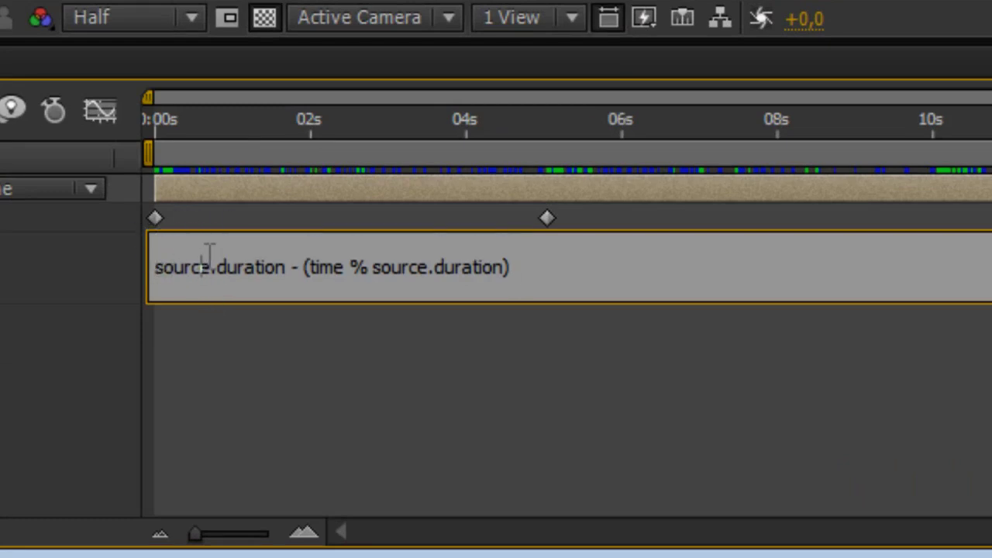
{"action": "left_click", "coordinate": [152, 245]}
Step: Write pp = Math.round( time/2 % source.duration / source.duration ); on the first line and commit
{"action": "type", "text": "pp"}
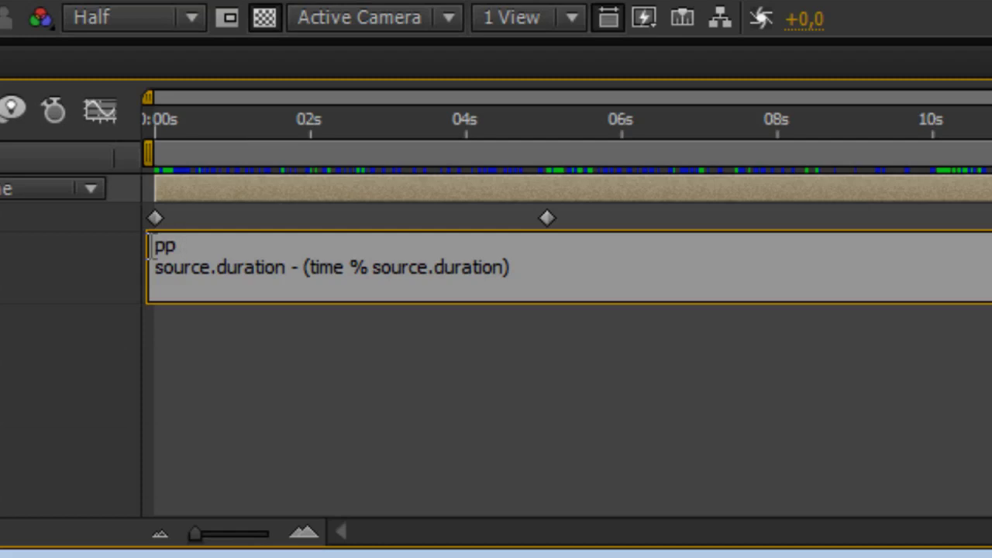
{"action": "type", "text": " ="}
{"action": "key", "text": "ctrl+v"}
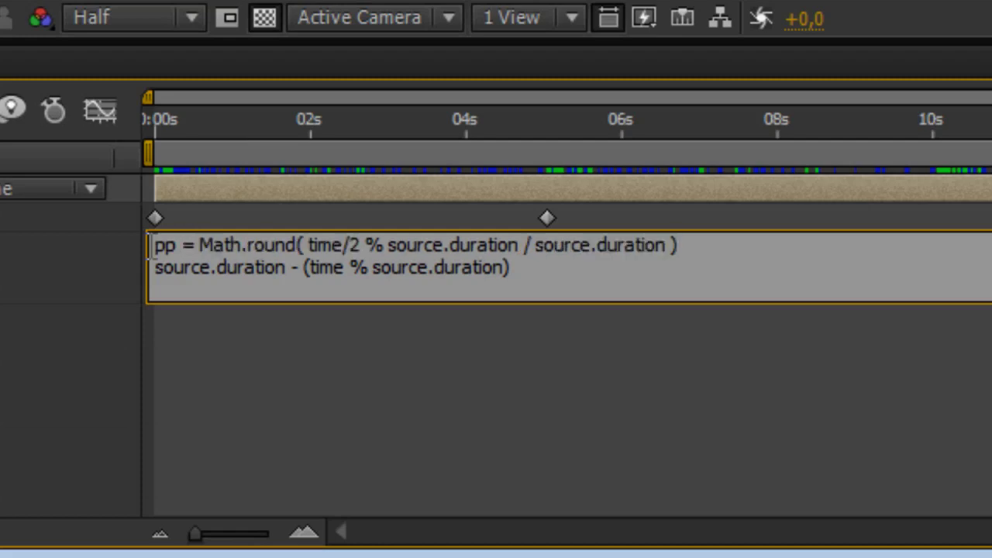
{"action": "type", "text": ";p"}
{"action": "key", "text": "BackSpace"}
{"action": "key", "text": "Return"}
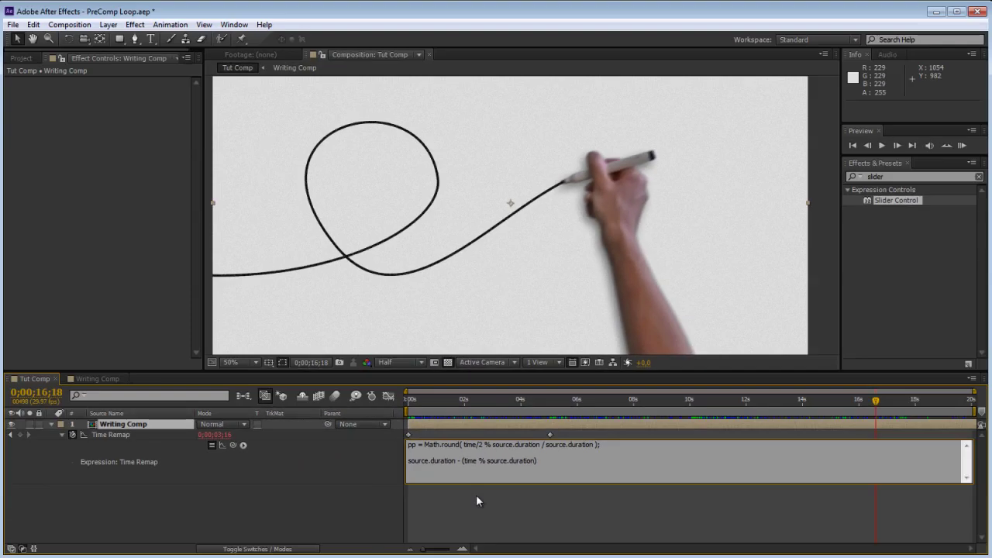
{"action": "left_click", "coordinate": [343, 362]}
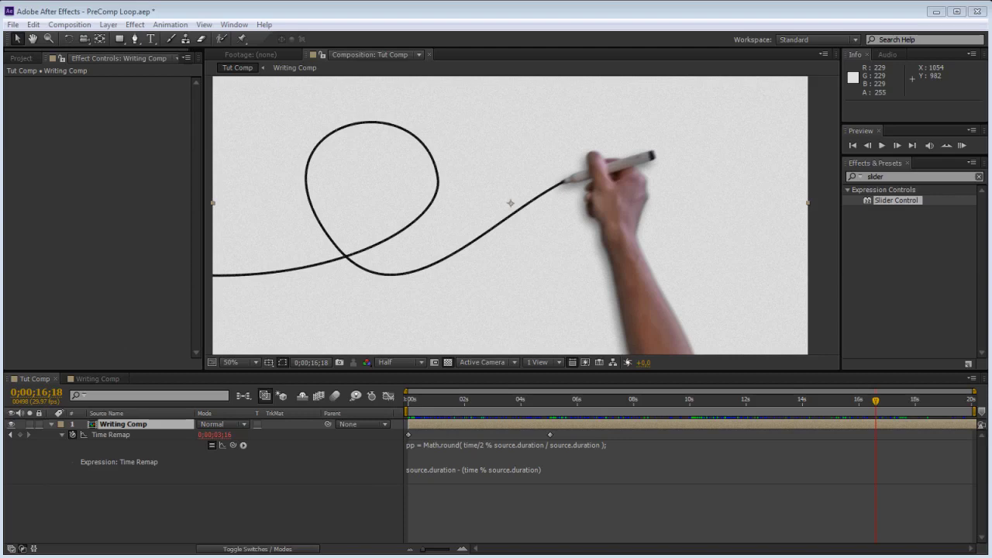
{"action": "left_click", "coordinate": [429, 453]}
{"action": "left_click_drag", "start_coordinate": [424, 445], "coordinate": [533, 446]}
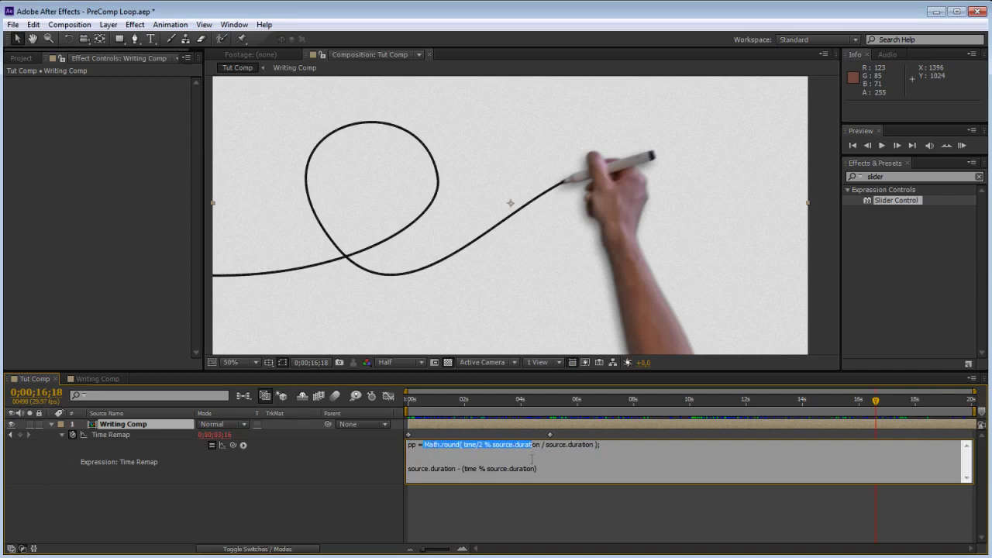
{"action": "left_click", "coordinate": [532, 459]}
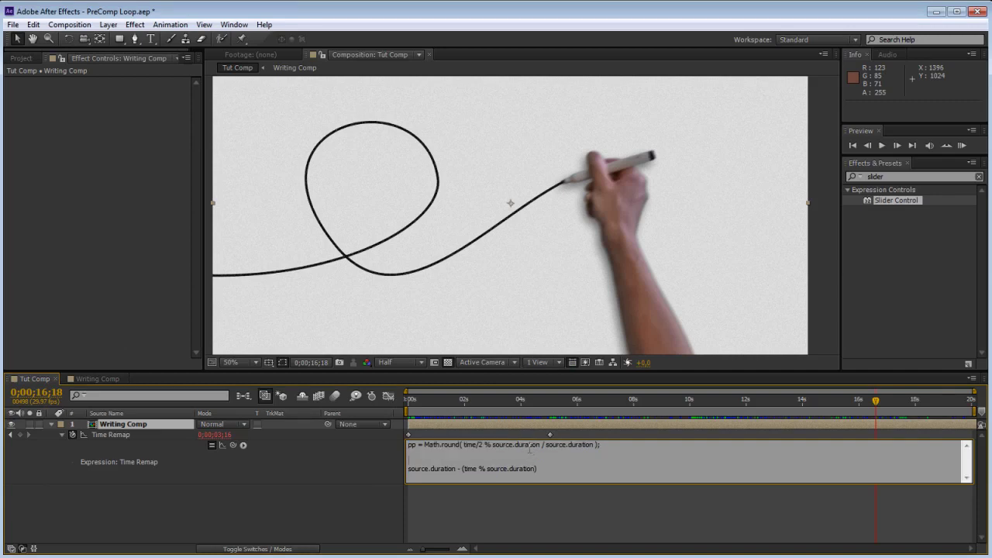
Step: Apply Checkbox Control to Writing Comp from an Effects search for 'check' and rename it PingPong
{"action": "left_click", "coordinate": [876, 255]}
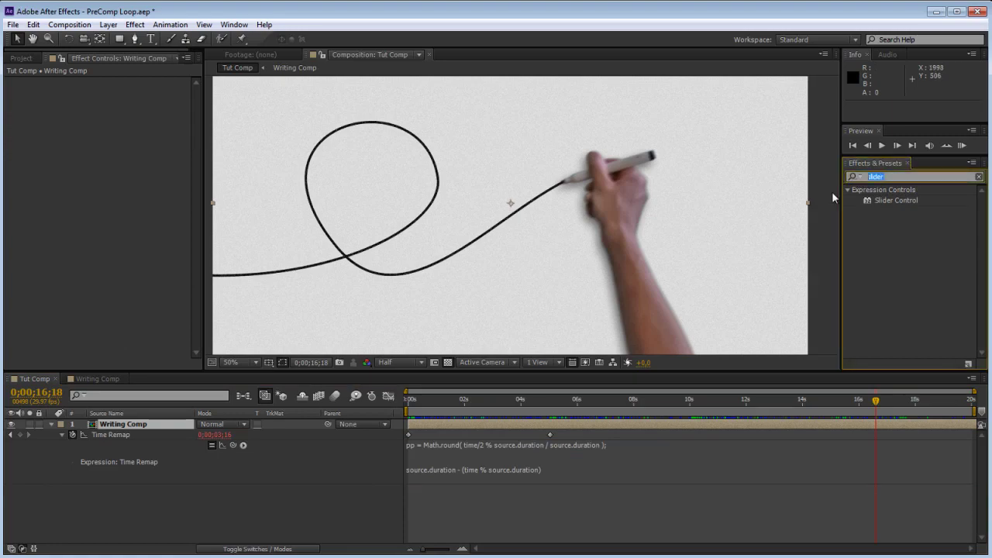
{"action": "type", "text": "c"}
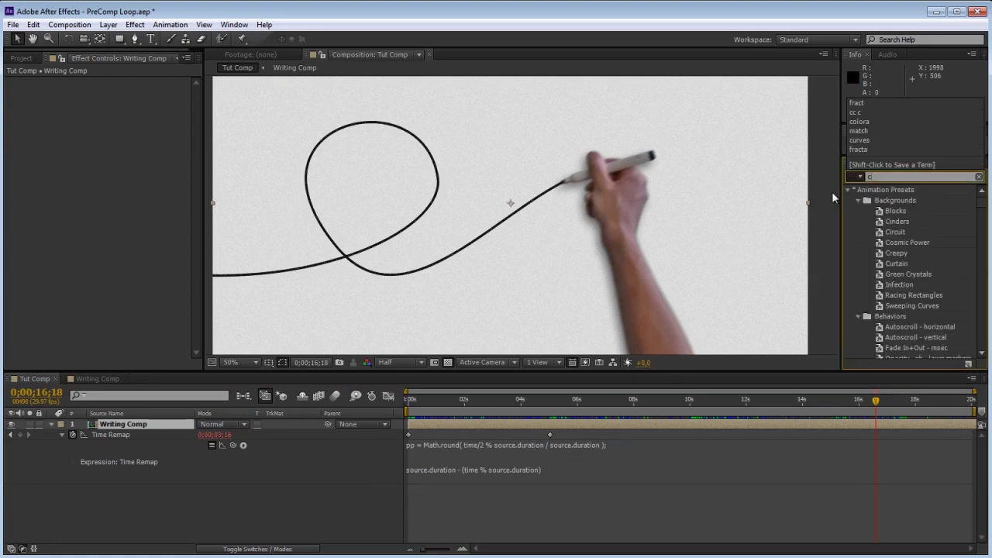
{"action": "type", "text": "heck"}
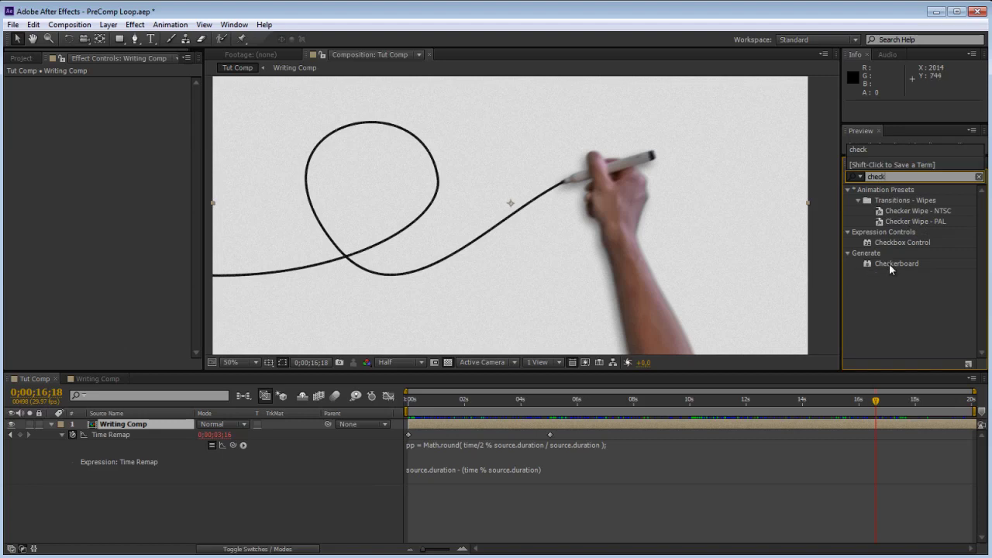
{"action": "left_click_drag", "start_coordinate": [894, 245], "coordinate": [160, 124]}
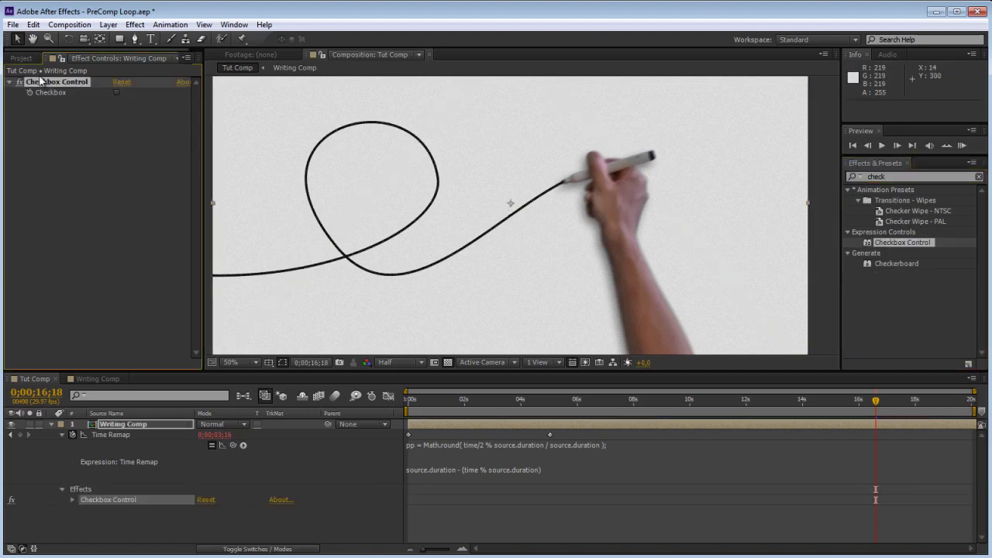
{"action": "key", "text": "Return"}
{"action": "type", "text": "Pr"}
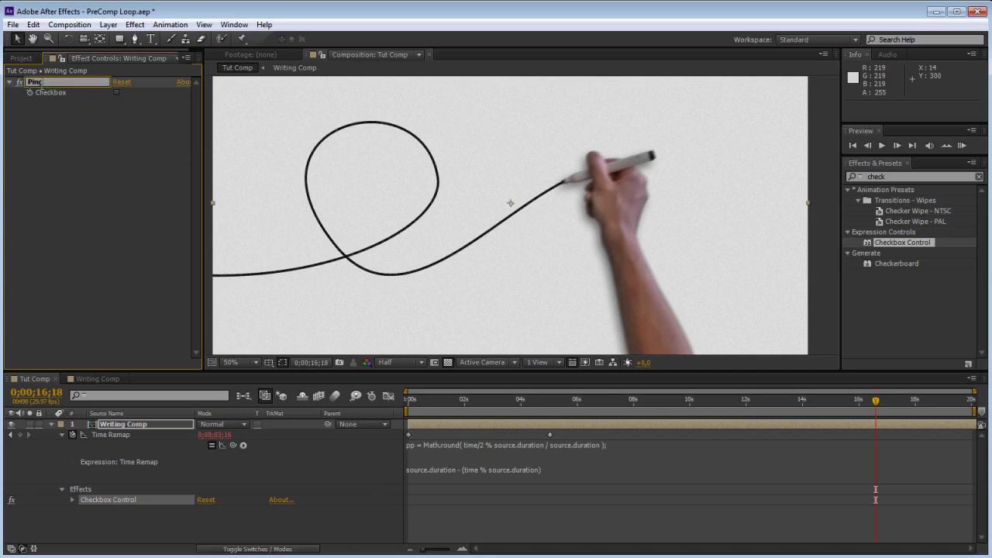
{"action": "key", "text": "Return"}
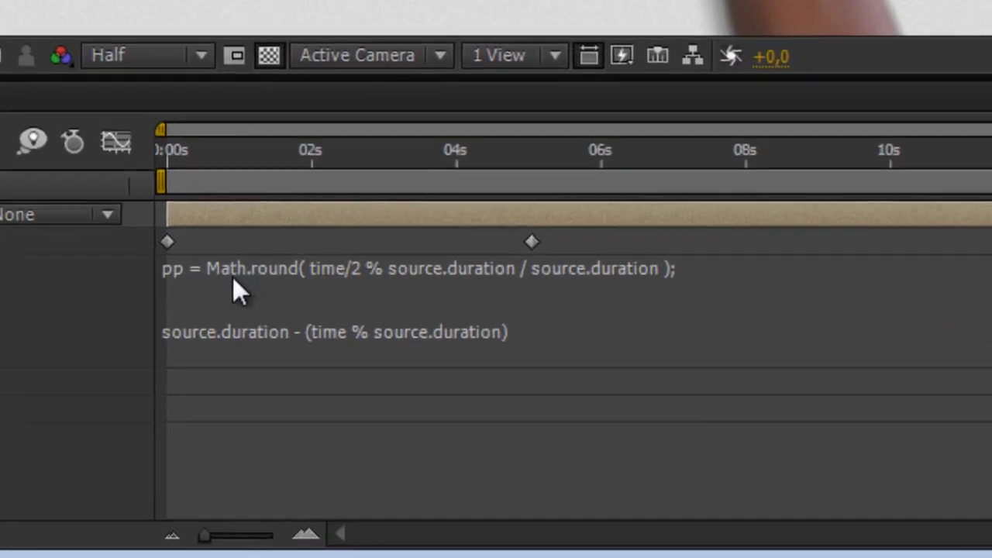
Step: Review the expression lines and open a new empty line above the reversed-time line
{"action": "left_click_drag", "start_coordinate": [423, 446], "coordinate": [478, 451]}
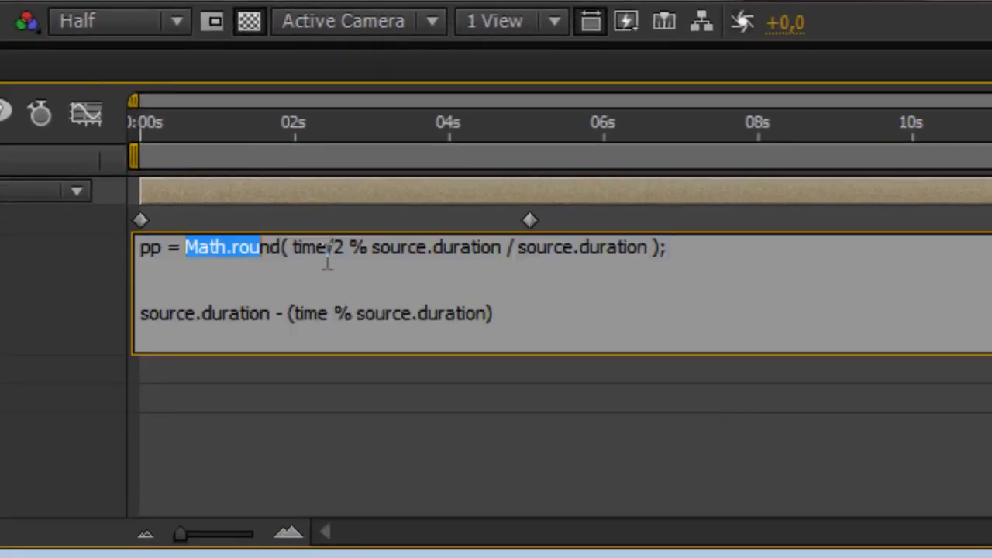
{"action": "left_click_drag", "start_coordinate": [328, 263], "coordinate": [804, 239]}
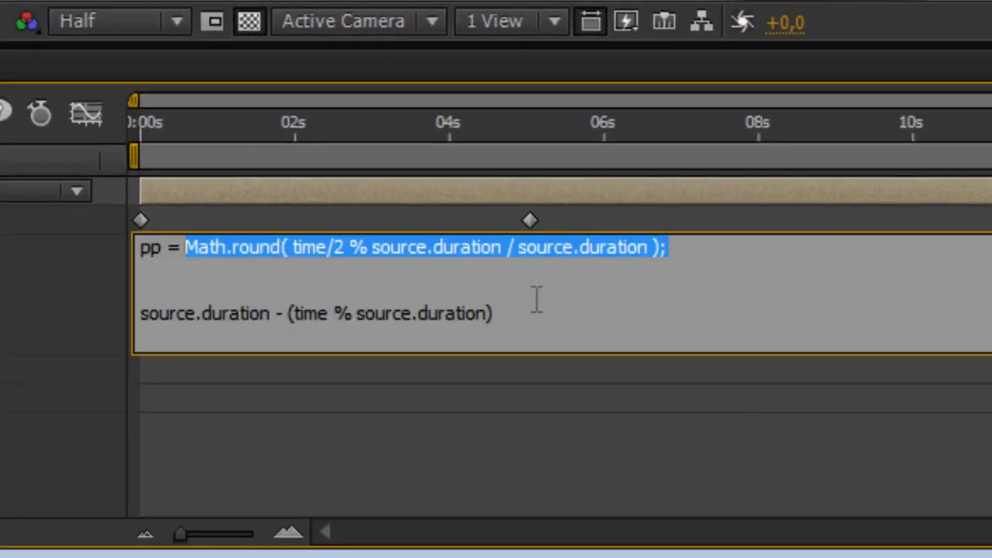
{"action": "left_click_drag", "start_coordinate": [493, 313], "coordinate": [141, 314]}
{"action": "left_click_drag", "start_coordinate": [295, 314], "coordinate": [471, 313]}
{"action": "left_click", "coordinate": [421, 286]}
{"action": "key", "text": "Return"}
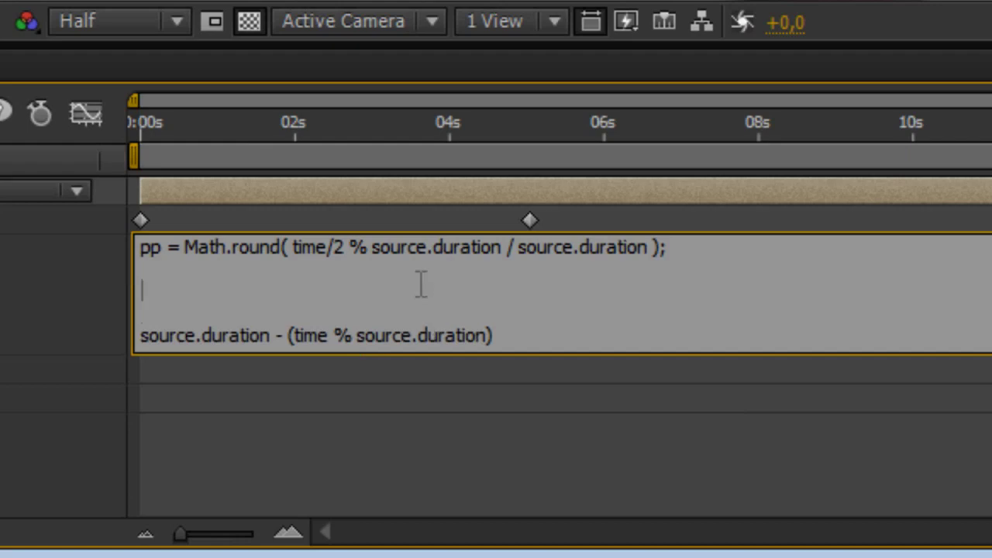
Step: Type if(pp == 1 & effect("PingPong")("Checkbox") == true){ on the new line
{"action": "type", "text": "of"}
{"action": "key", "text": "BackSpace"}
{"action": "key", "text": "BackSpace"}
{"action": "type", "text": "if"}
{"action": "type", "text": "()"}
{"action": "type", "text": "pp "}
{"action": "type", "text": "== "}
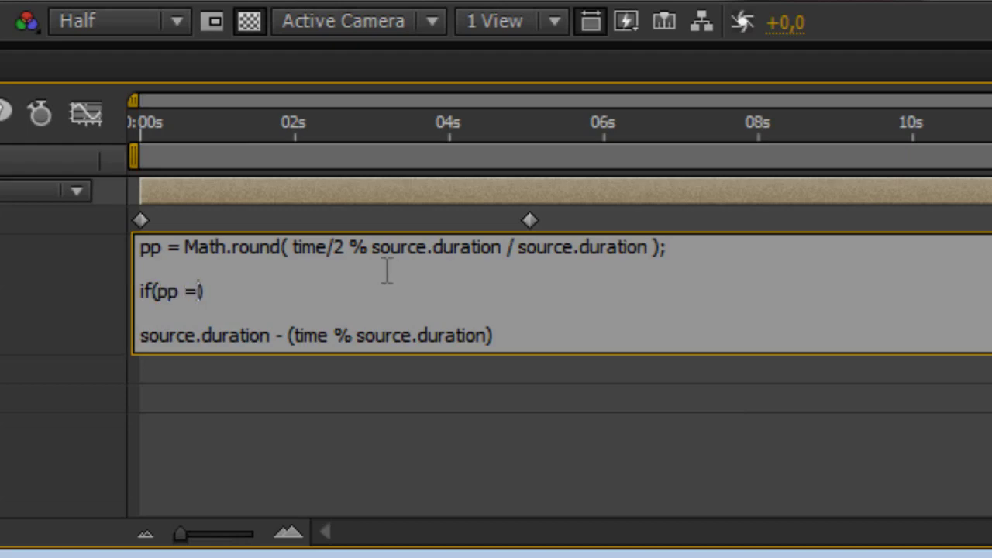
{"action": "type", "text": "1 &"}
{"action": "type", "text": "effect(\"PingPong\")(\"Checkbox\")"}
{"action": "type", "text": "=="}
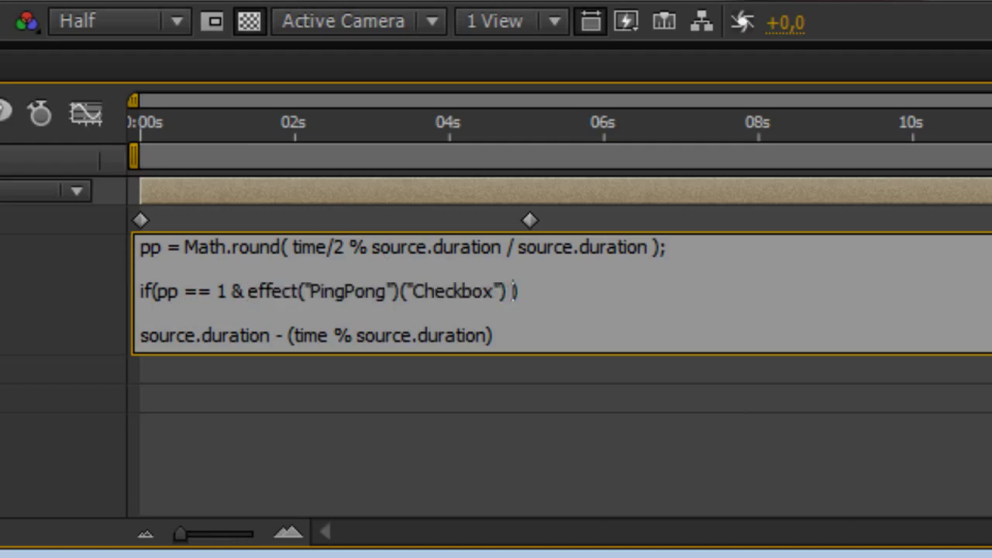
{"action": "type", "text": " true"}
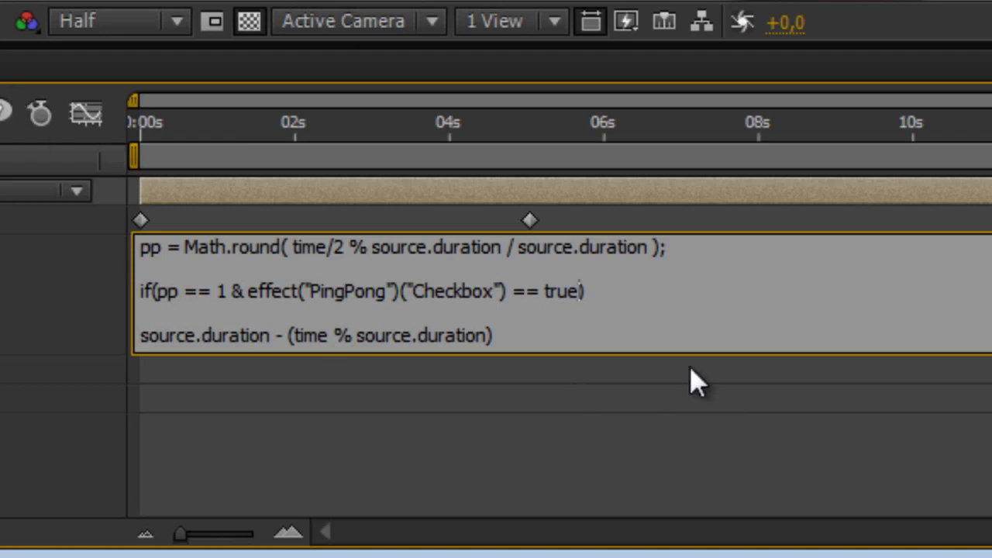
{"action": "left_click", "coordinate": [664, 290]}
{"action": "type", "text": "{"}
{"action": "key", "text": "Return"}
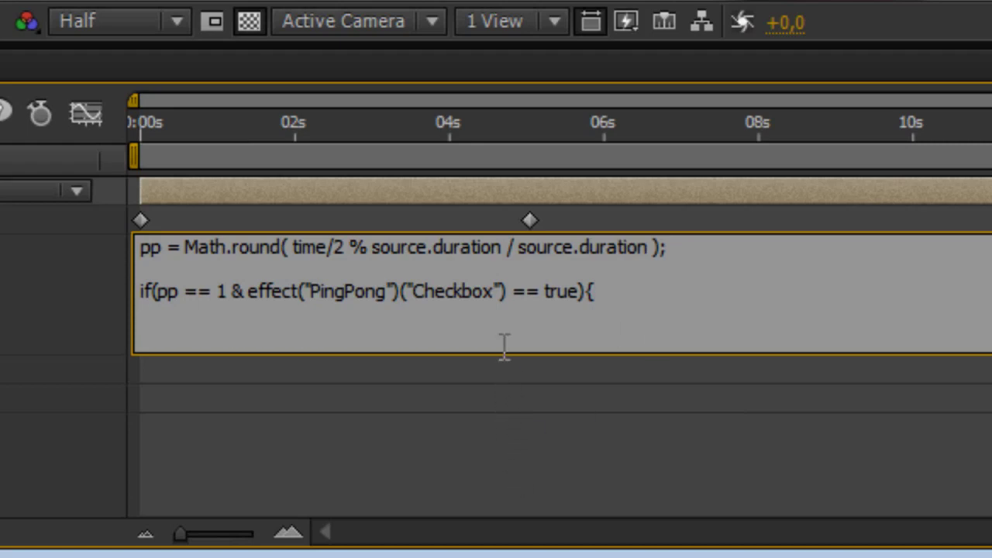
Step: Move the reversed-time line inside the if block of the Time Remap expression
{"action": "left_click_drag", "start_coordinate": [501, 349], "coordinate": [507, 423]}
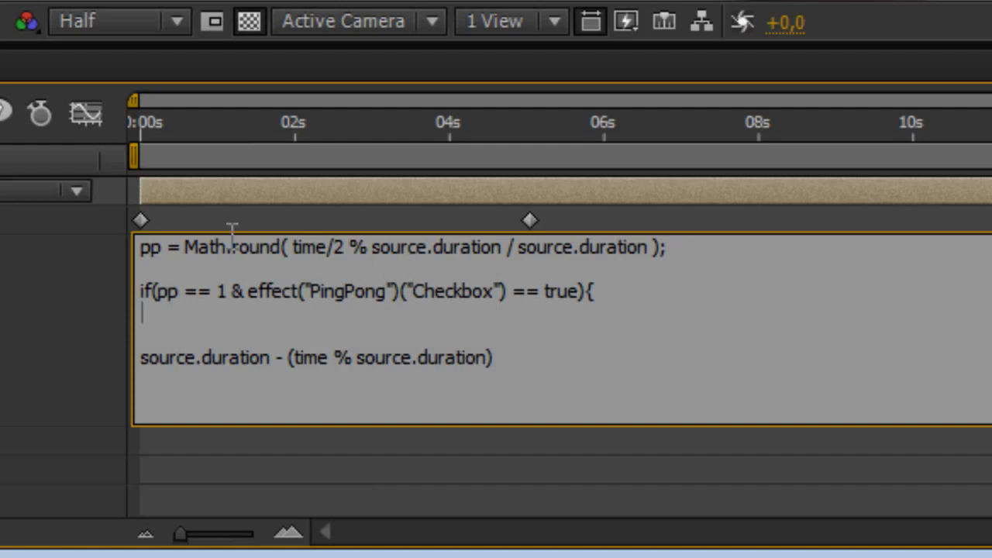
{"action": "left_click_drag", "start_coordinate": [494, 357], "coordinate": [104, 380]}
{"action": "key", "text": "ctrl+c"}
{"action": "key", "text": "BackSpace"}
{"action": "left_click", "coordinate": [202, 316]}
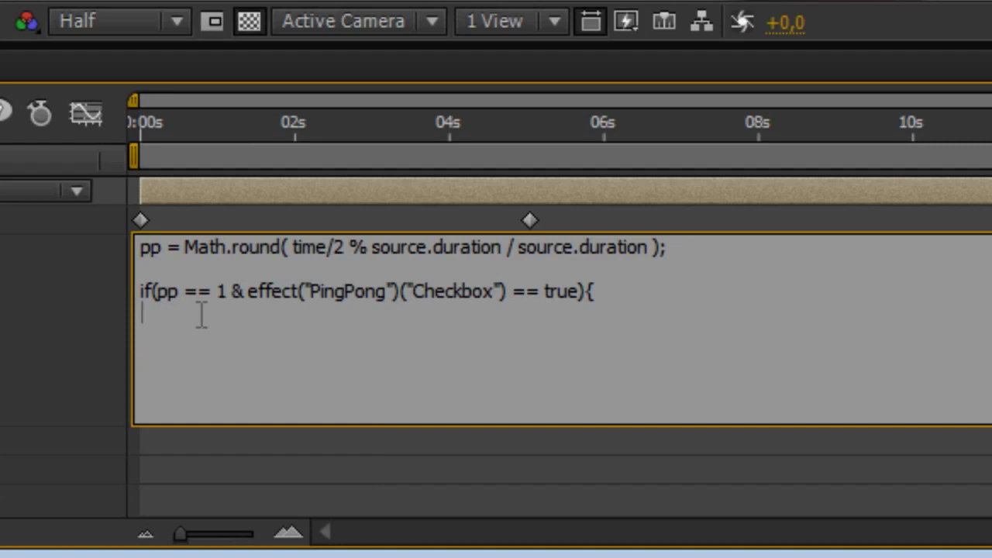
{"action": "key", "text": "ctrl+v"}
{"action": "key", "text": "Return"}
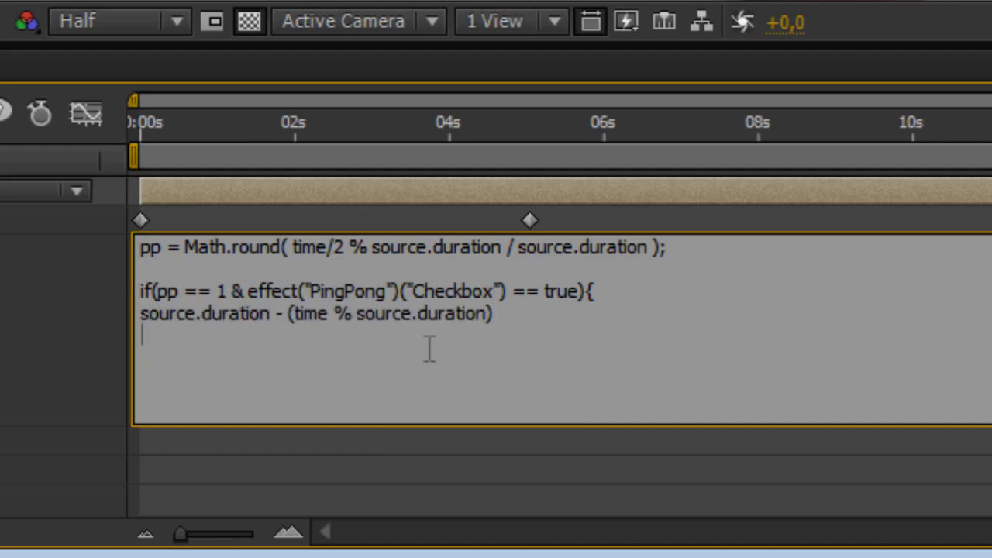
Step: Add an }else{ branch containing time % source.duration and a closing }
{"action": "type", "text": "}{"}
{"action": "type", "text": "else{"}
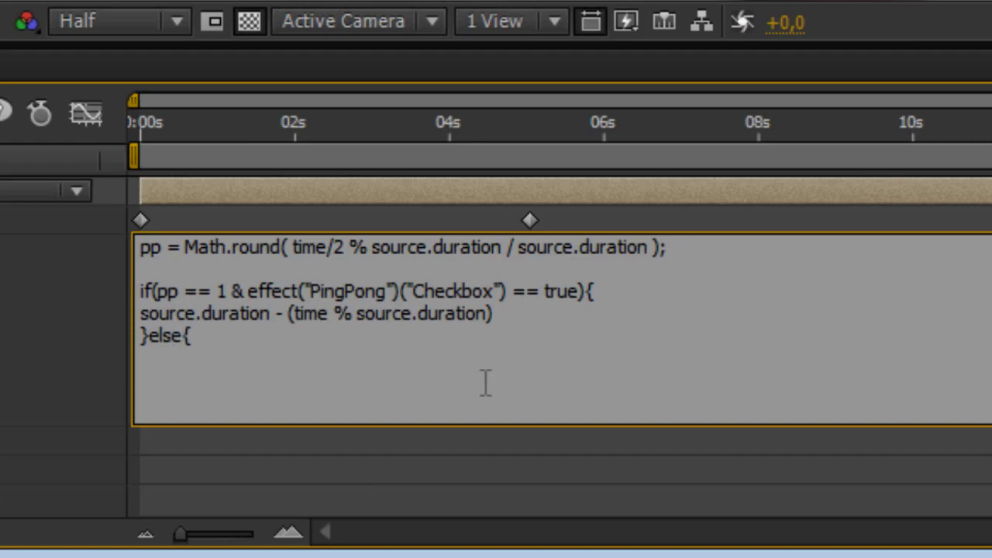
{"action": "left_click", "coordinate": [383, 378]}
{"action": "left_click_drag", "start_coordinate": [294, 313], "coordinate": [485, 317]}
{"action": "key", "text": "ctrl+c"}
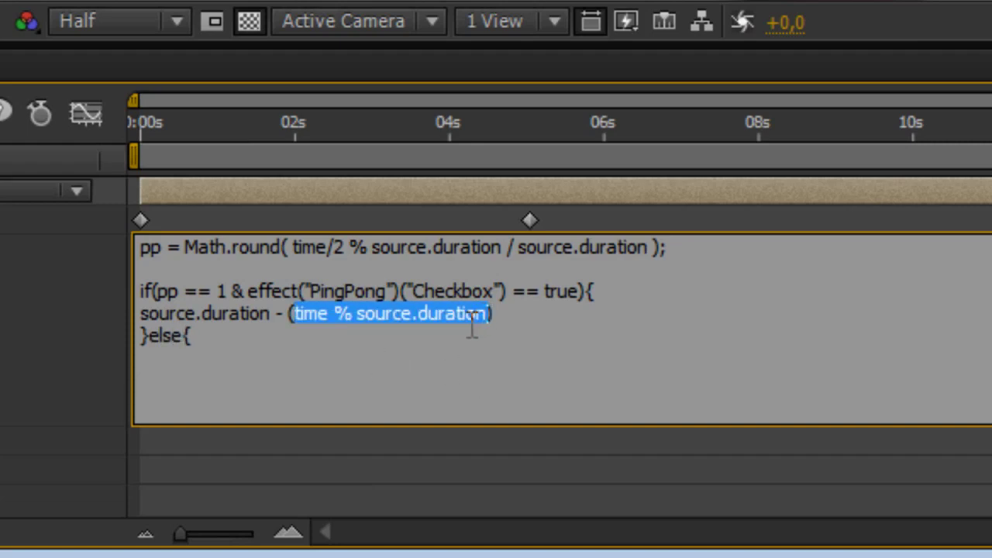
{"action": "left_click", "coordinate": [279, 358]}
{"action": "key", "text": "ctrl+v"}
{"action": "key", "text": "Return"}
{"action": "type", "text": "}"}
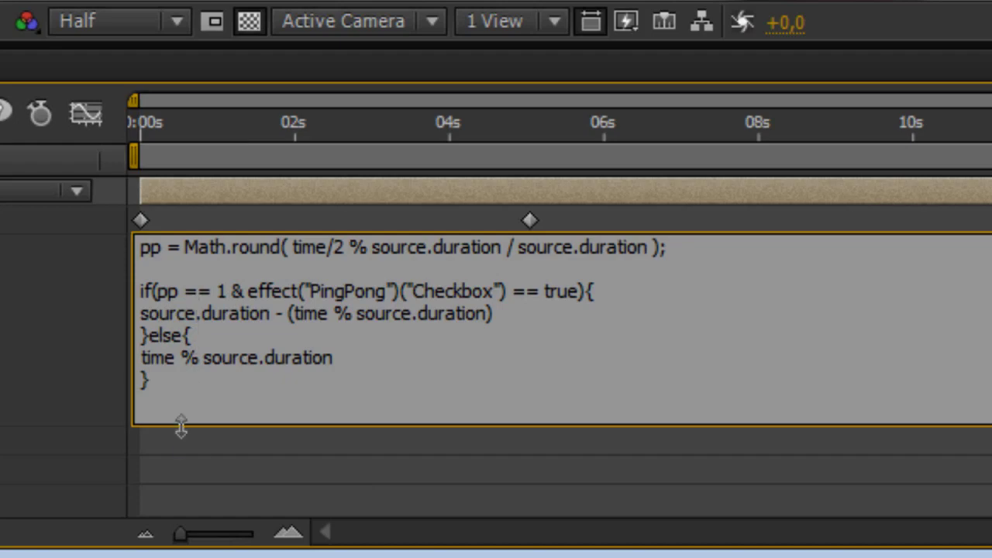
{"action": "left_click_drag", "start_coordinate": [180, 425], "coordinate": [176, 482]}
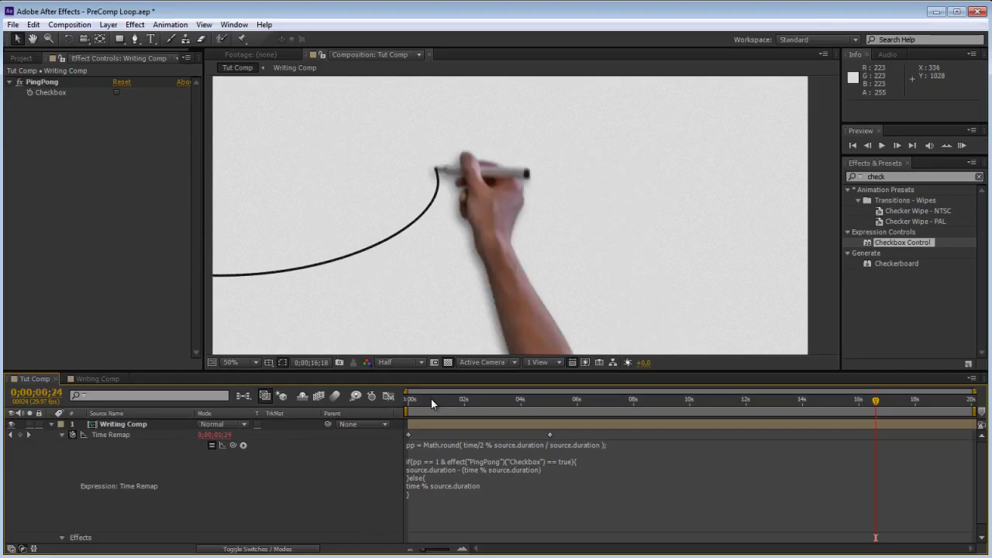
Step: Scrub to about 10 seconds, play the preview, and tick the PingPong checkbox on Writing Comp
{"action": "left_click", "coordinate": [431, 398]}
{"action": "left_click_drag", "start_coordinate": [431, 399], "coordinate": [697, 403]}
{"action": "key", "text": "space"}
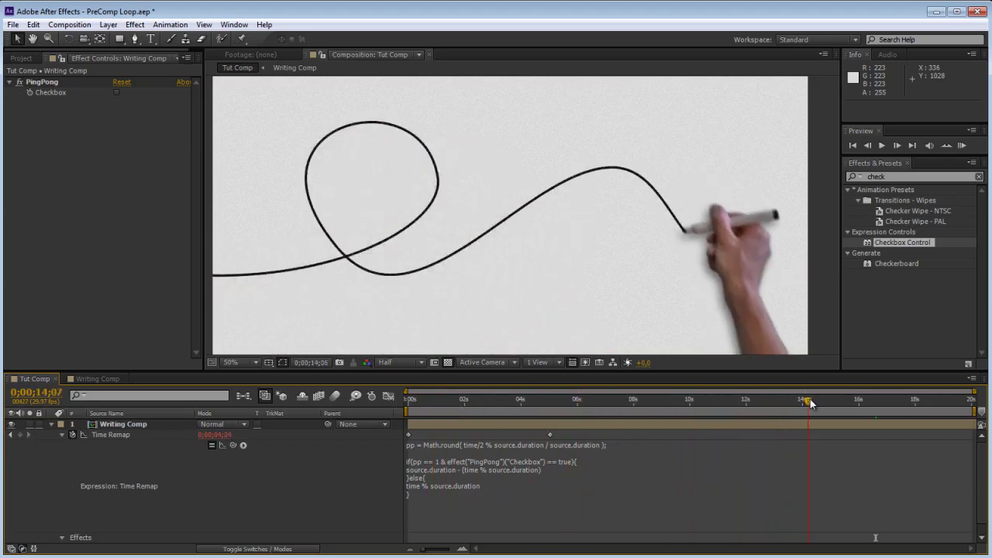
{"action": "left_click", "coordinate": [424, 267]}
{"action": "left_click", "coordinate": [37, 81]}
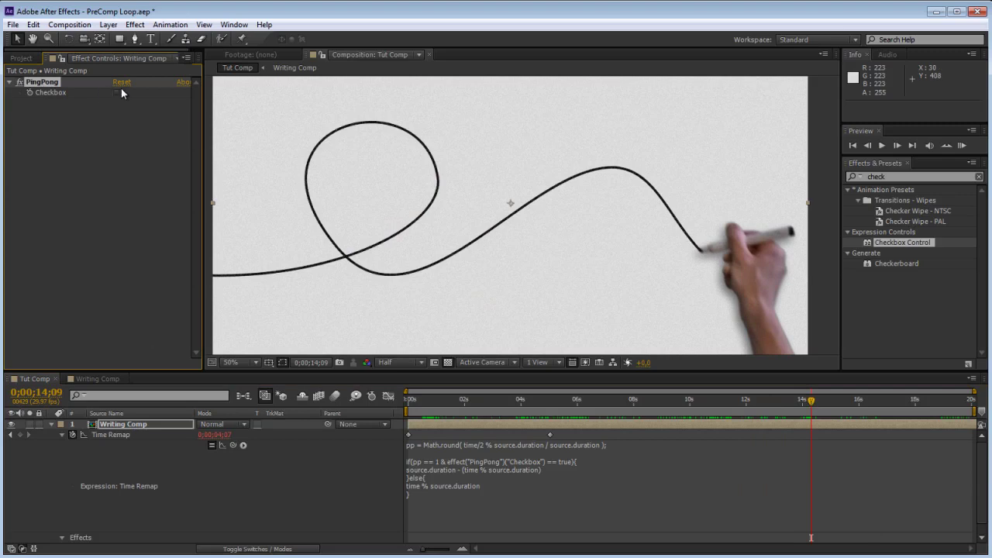
{"action": "mouse_move", "coordinate": [438, 404]}
{"action": "left_mouse_down"}
{"action": "mouse_move", "coordinate": [973, 406]}
{"action": "mouse_move", "coordinate": [789, 423]}
{"action": "mouse_move", "coordinate": [840, 413]}
{"action": "mouse_move", "coordinate": [606, 417]}
{"action": "left_mouse_up"}
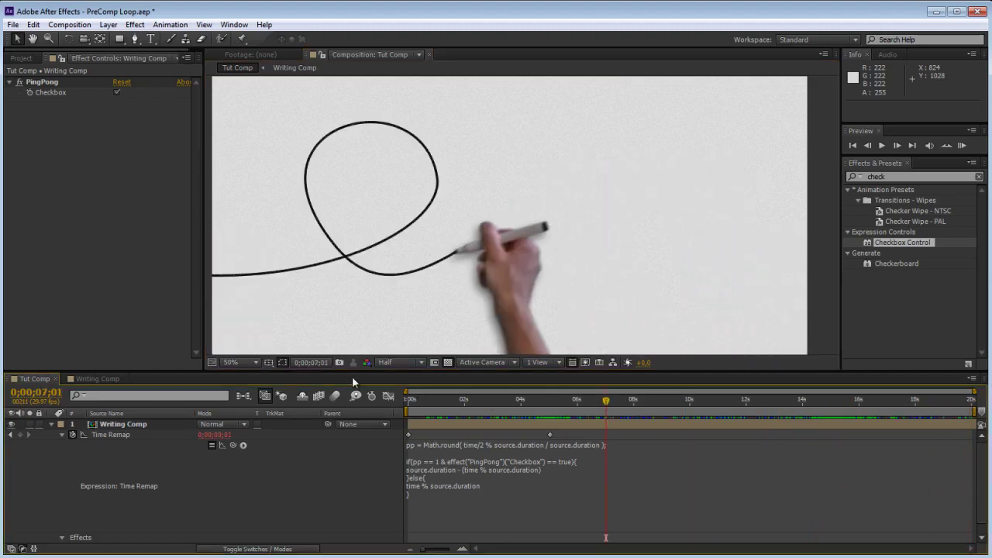
Step: Set the Composition preview resolution to Full and scrub back to 1;24 to check the loop
{"action": "left_click", "coordinate": [391, 363]}
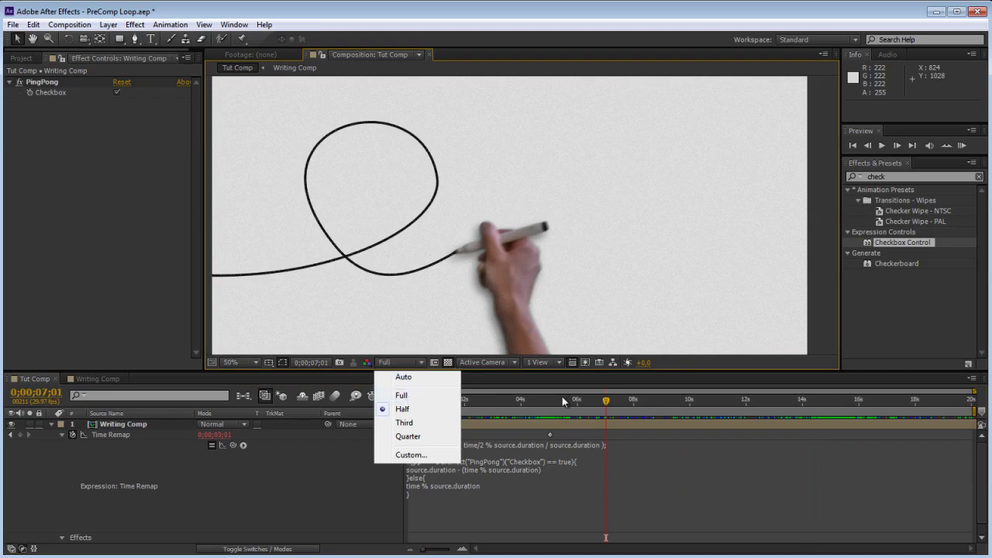
{"action": "left_click", "coordinate": [400, 396]}
{"action": "left_click_drag", "start_coordinate": [554, 406], "coordinate": [552, 405]}
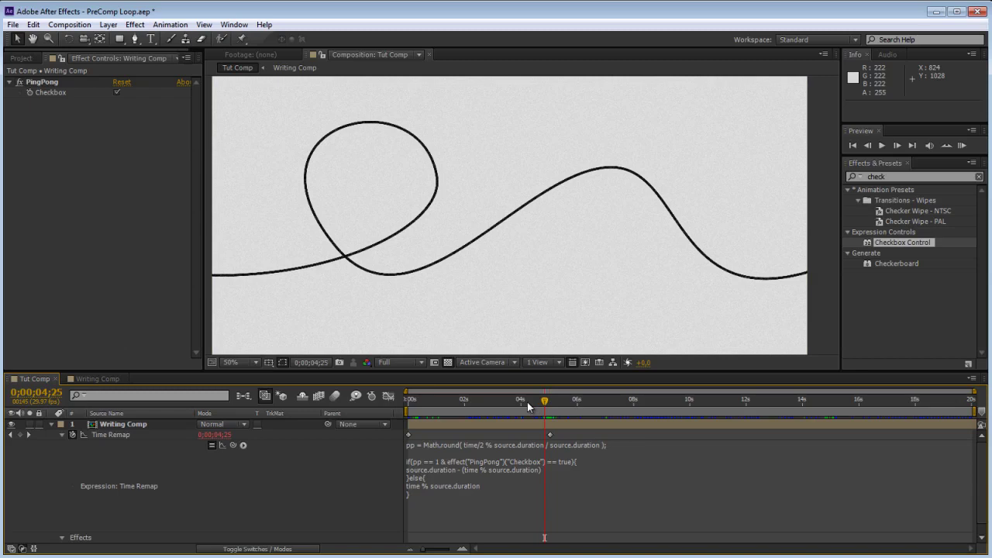
{"action": "left_click", "coordinate": [472, 403]}
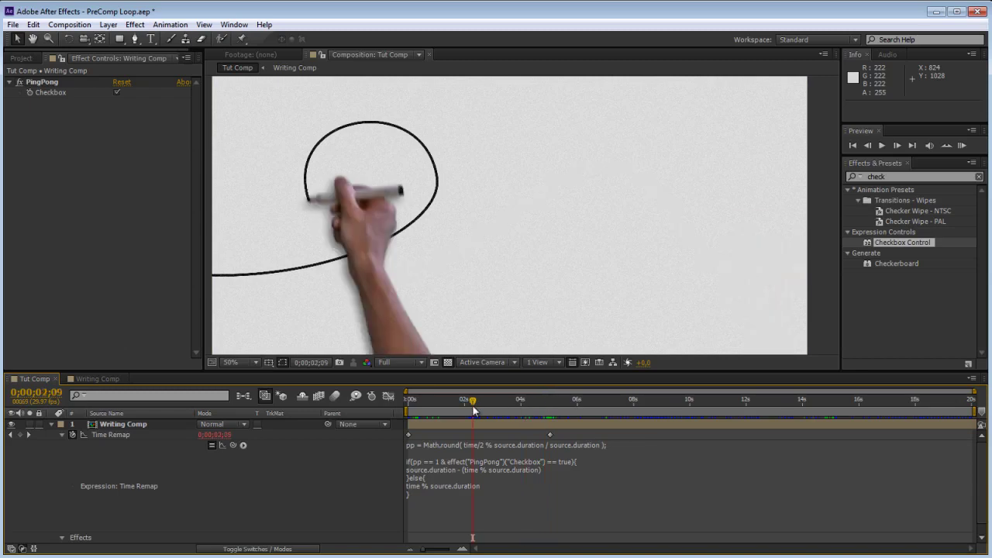
{"action": "left_click_drag", "start_coordinate": [492, 532], "coordinate": [494, 518]}
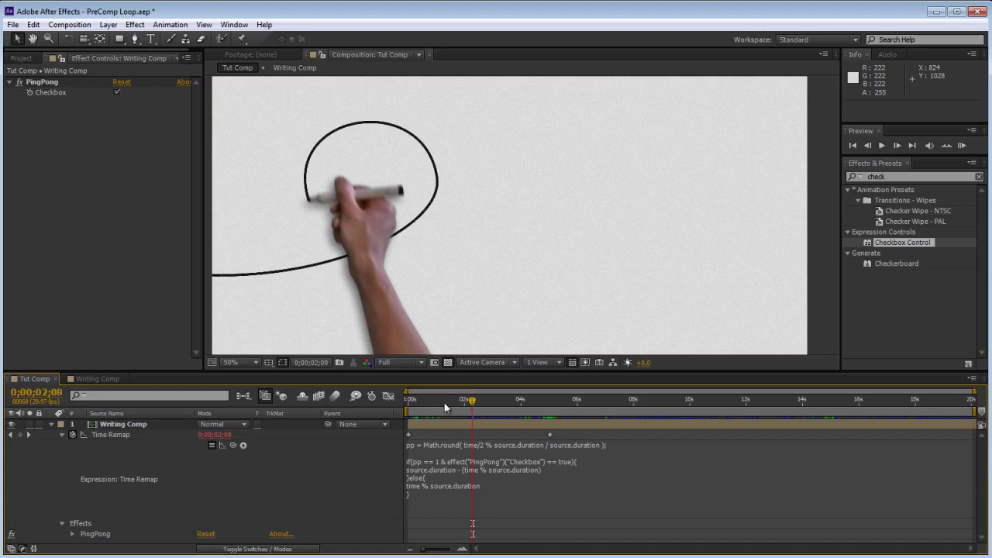
{"action": "left_click_drag", "start_coordinate": [446, 407], "coordinate": [460, 405]}
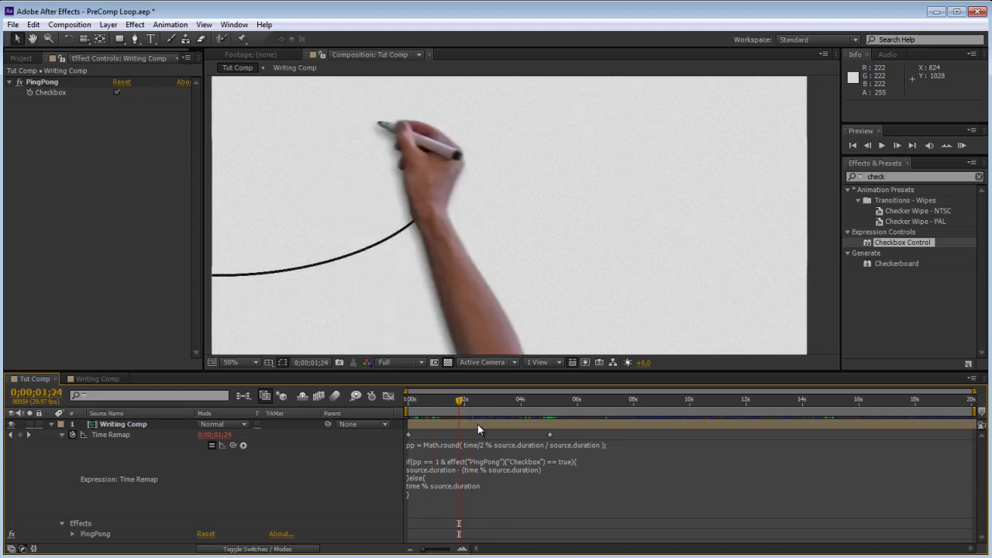
{"action": "left_click", "coordinate": [154, 430]}
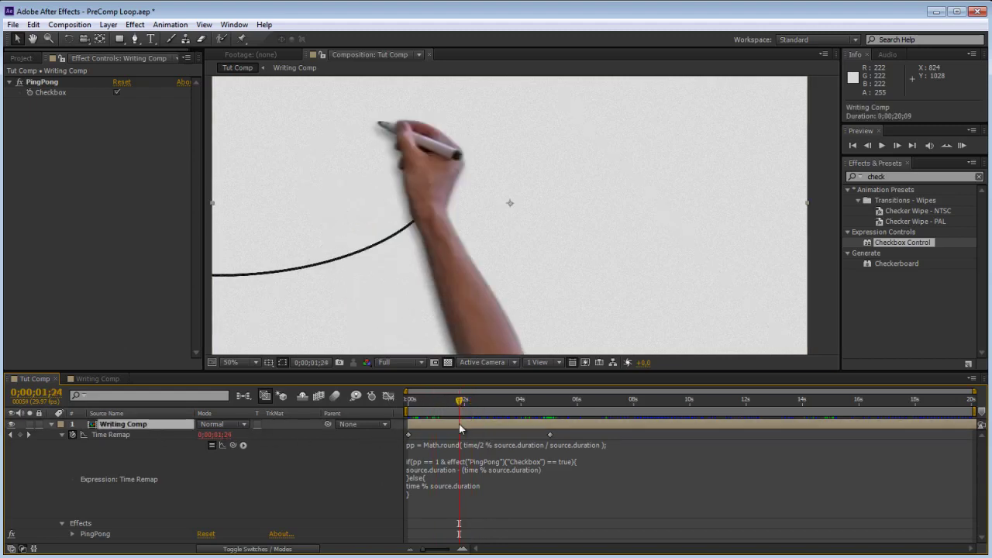
Step: Try shifting the Writing Comp layer in time, then undo the shift
{"action": "left_click_drag", "start_coordinate": [459, 424], "coordinate": [483, 422]}
{"action": "left_click", "coordinate": [475, 446]}
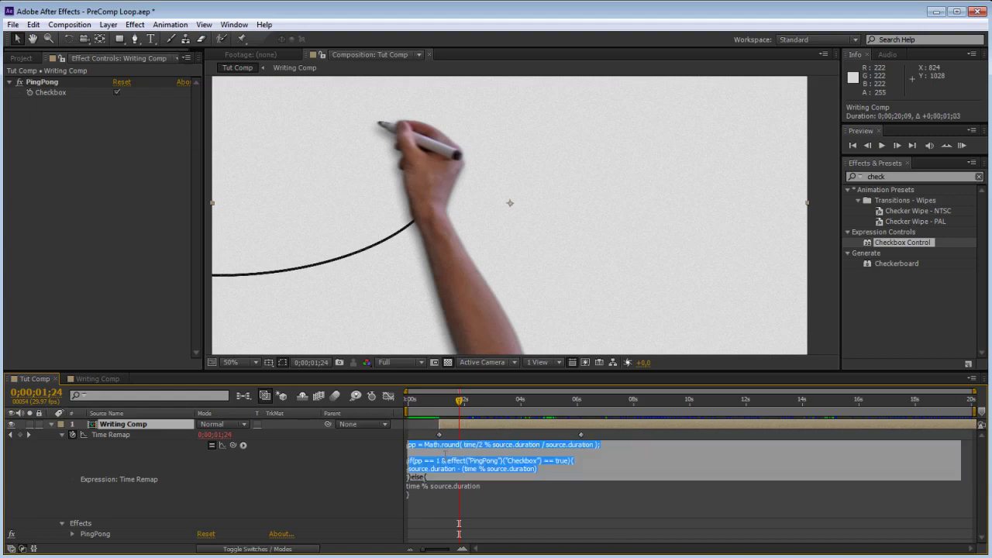
{"action": "left_click", "coordinate": [532, 460]}
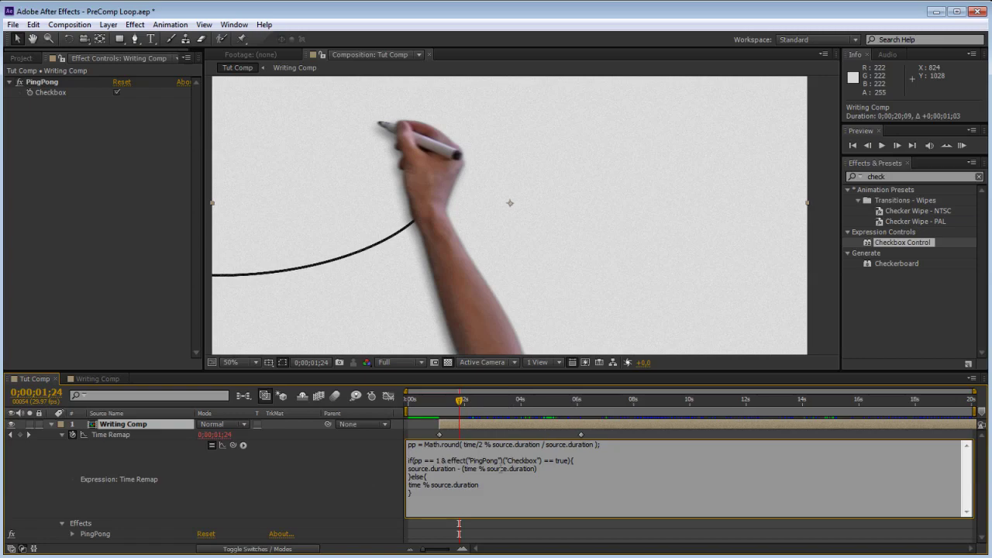
{"action": "left_click_drag", "start_coordinate": [467, 420], "coordinate": [394, 428]}
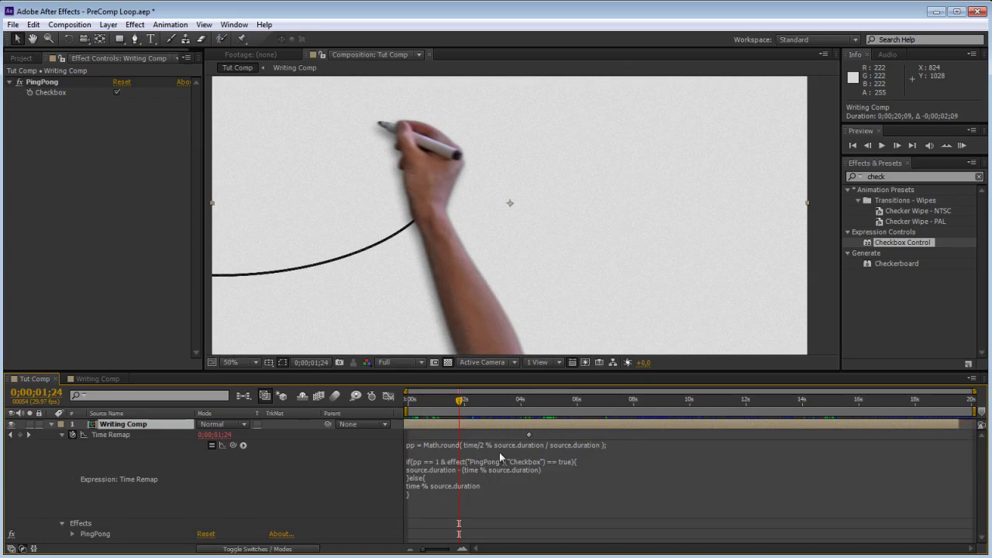
{"action": "key", "text": "ctrl+z"}
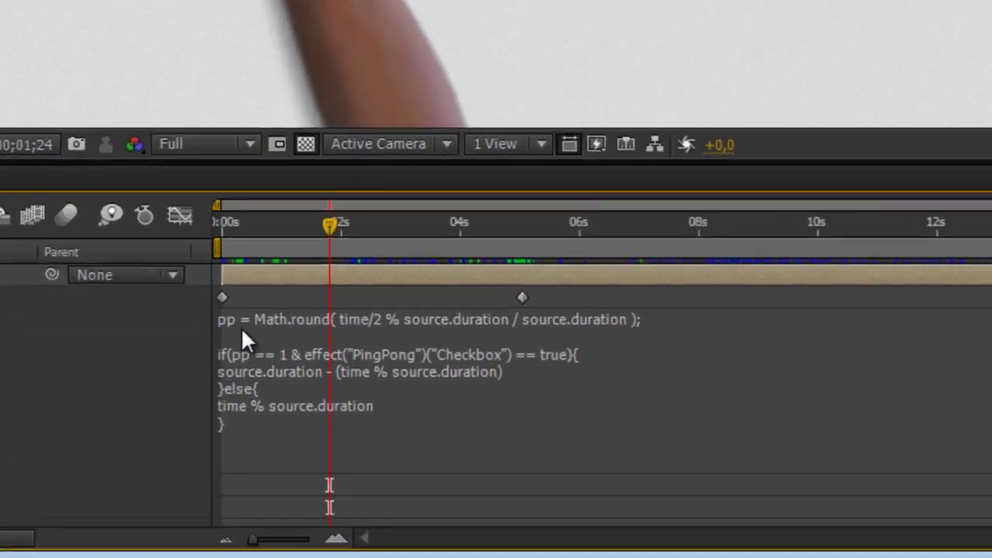
Step: Add t = time - thisLayer.inPoint; as the first expression line and slide the layer to test
{"action": "left_click", "coordinate": [435, 457]}
{"action": "left_click", "coordinate": [437, 461]}
{"action": "key", "text": "Return"}
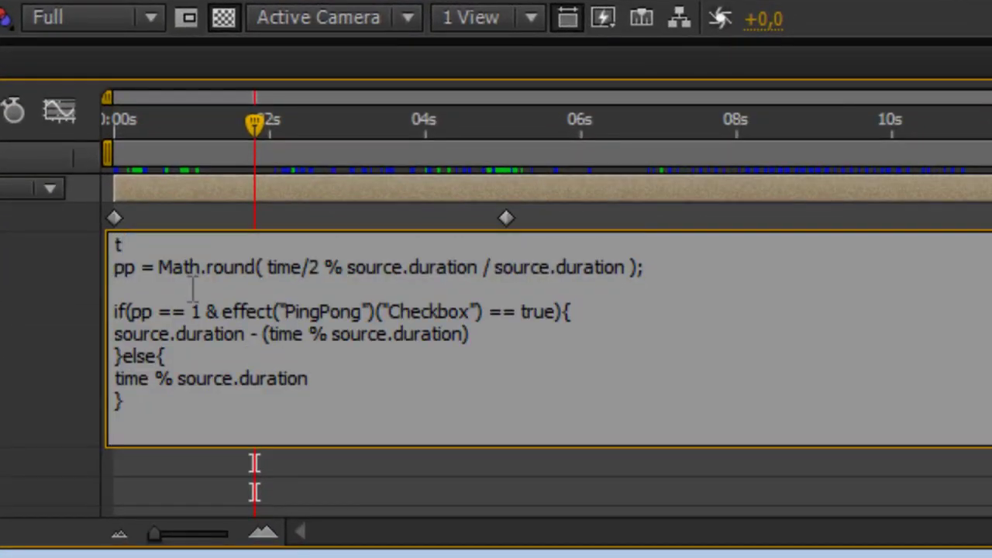
{"action": "type", "text": "t = time - thisLayer"}
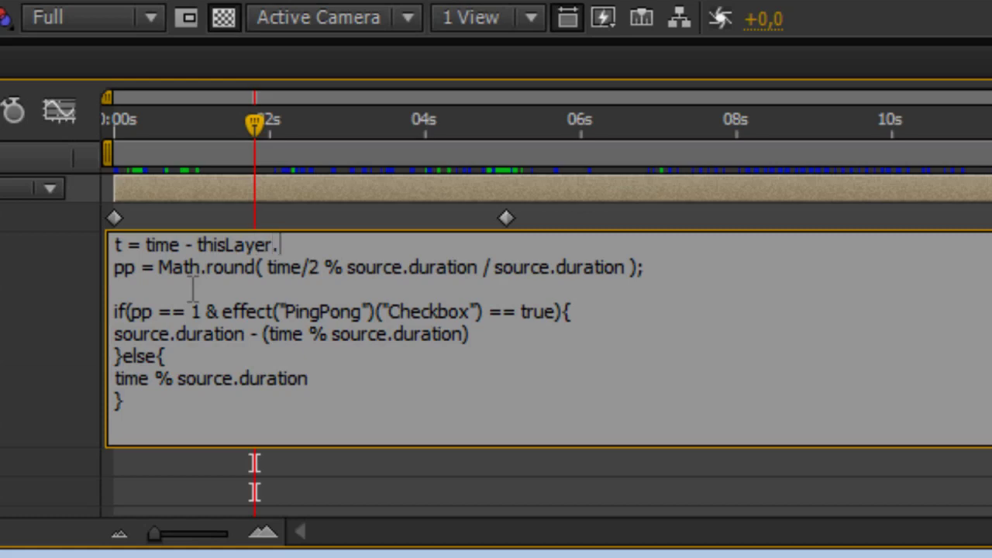
{"action": "type", "text": ".inPoin"}
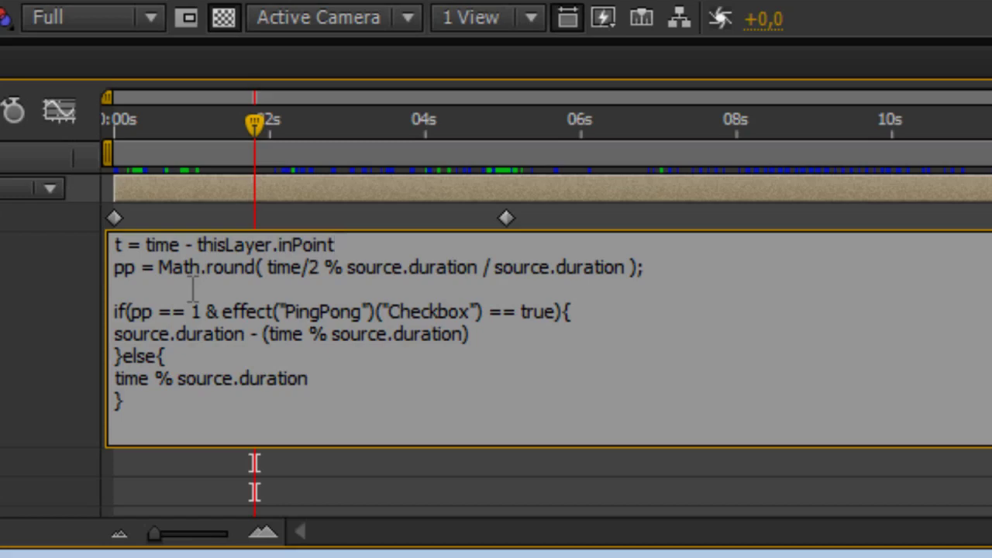
{"action": "type", "text": "t"}
{"action": "type", "text": ";"}
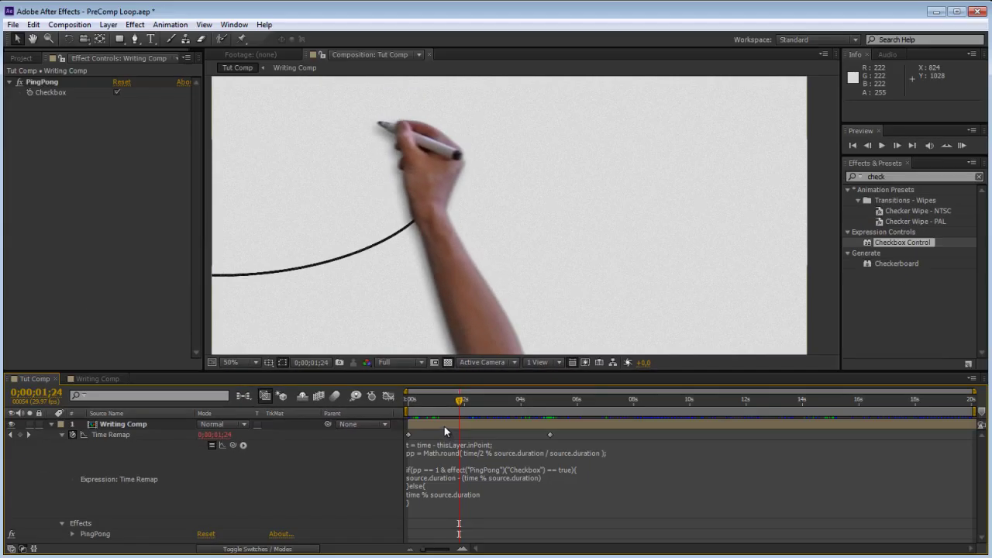
{"action": "left_click", "coordinate": [399, 381]}
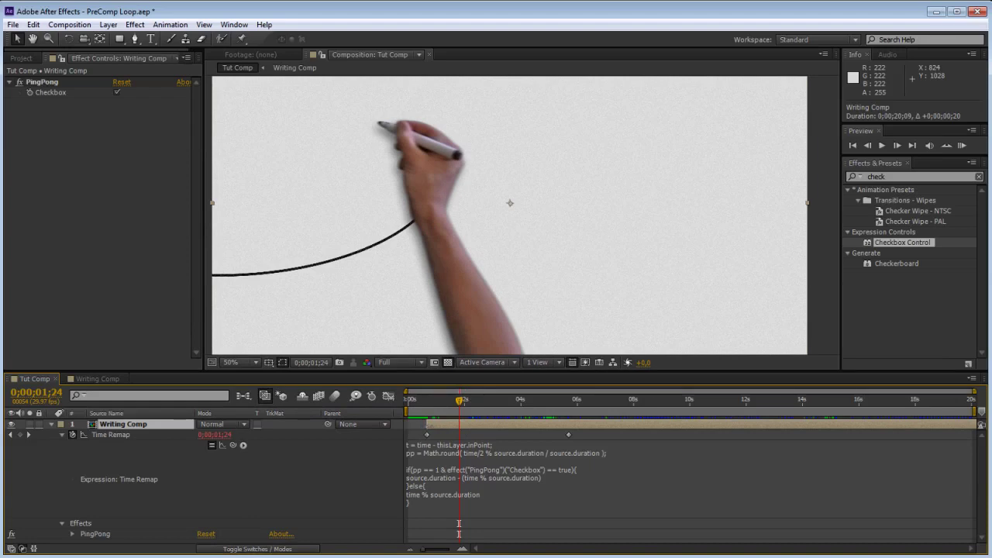
{"action": "left_click_drag", "start_coordinate": [431, 425], "coordinate": [459, 426]}
Step: Replace time with t in the pp, reversed and else lines, then shift the layer to the playhead
{"action": "key", "text": "Home"}
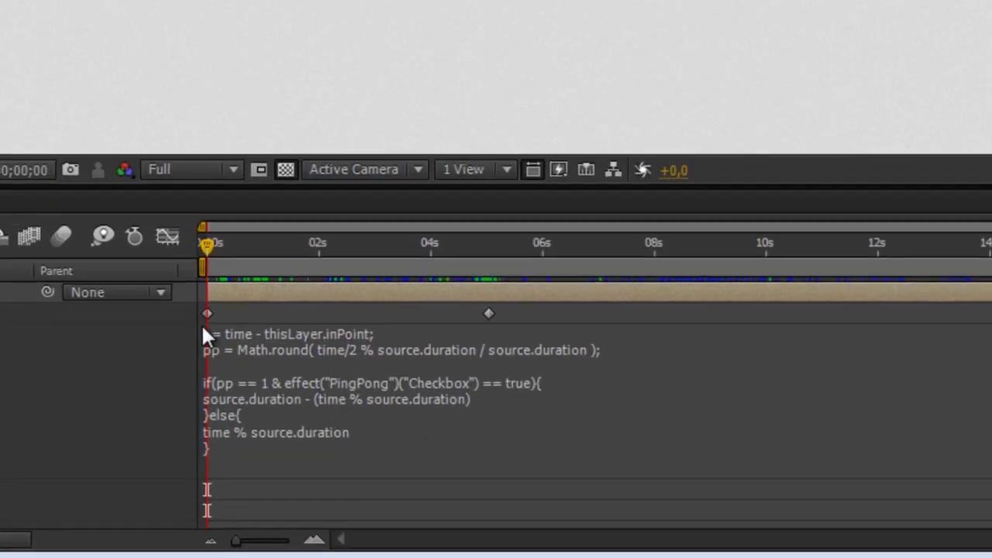
{"action": "left_click", "coordinate": [421, 457]}
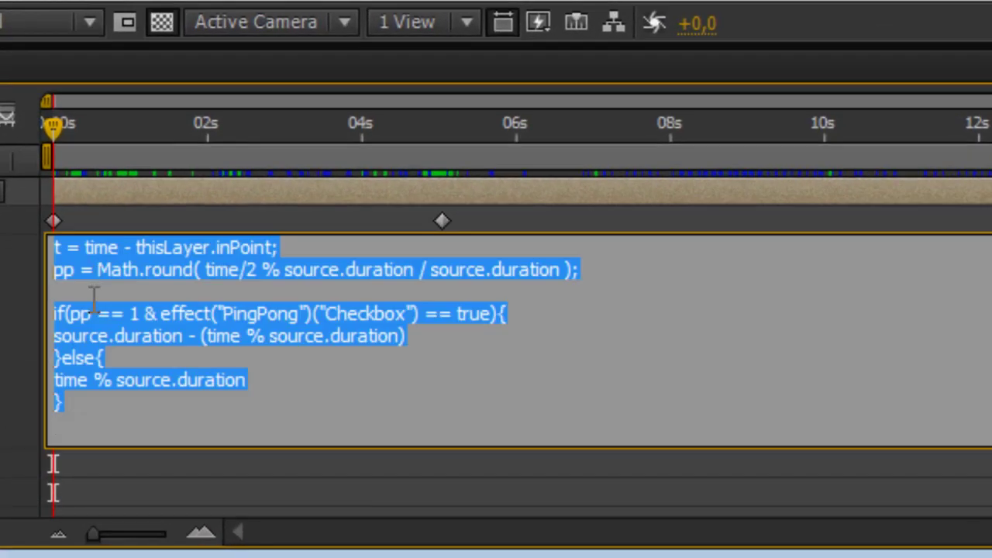
{"action": "left_click", "coordinate": [227, 270]}
{"action": "left_click_drag", "start_coordinate": [211, 270], "coordinate": [238, 270]}
{"action": "key", "text": "BackSpace"}
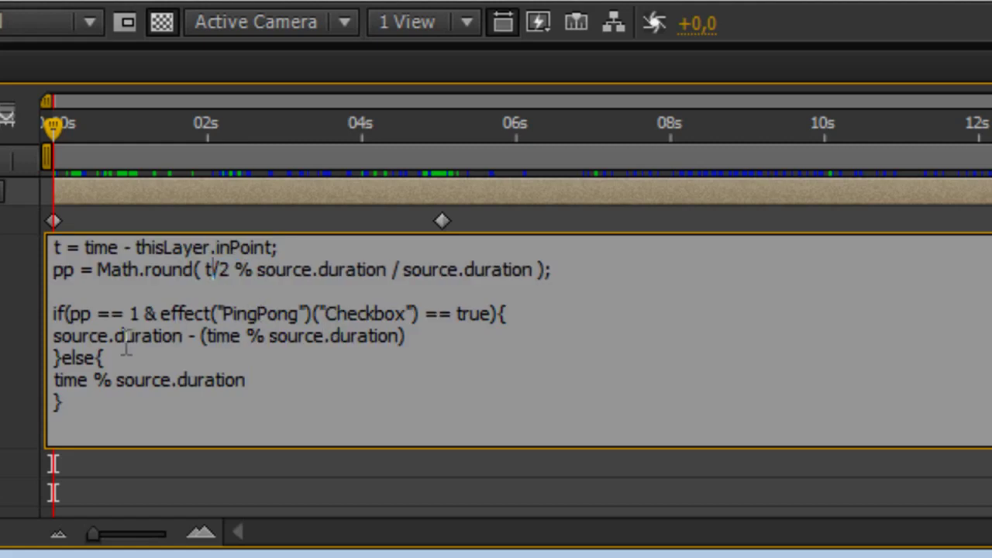
{"action": "left_click_drag", "start_coordinate": [208, 336], "coordinate": [240, 336]}
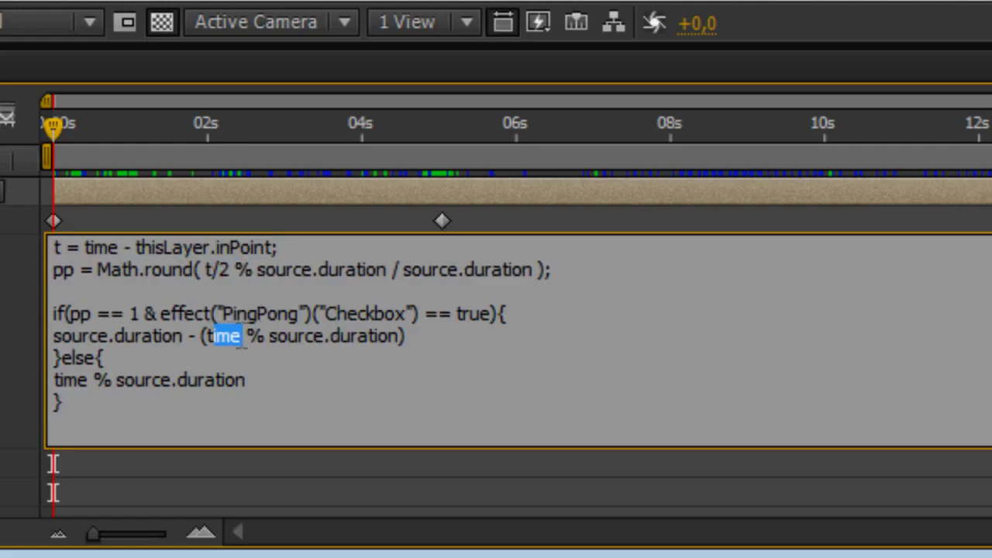
{"action": "key", "text": "BackSpace"}
{"action": "type", "text": "t"}
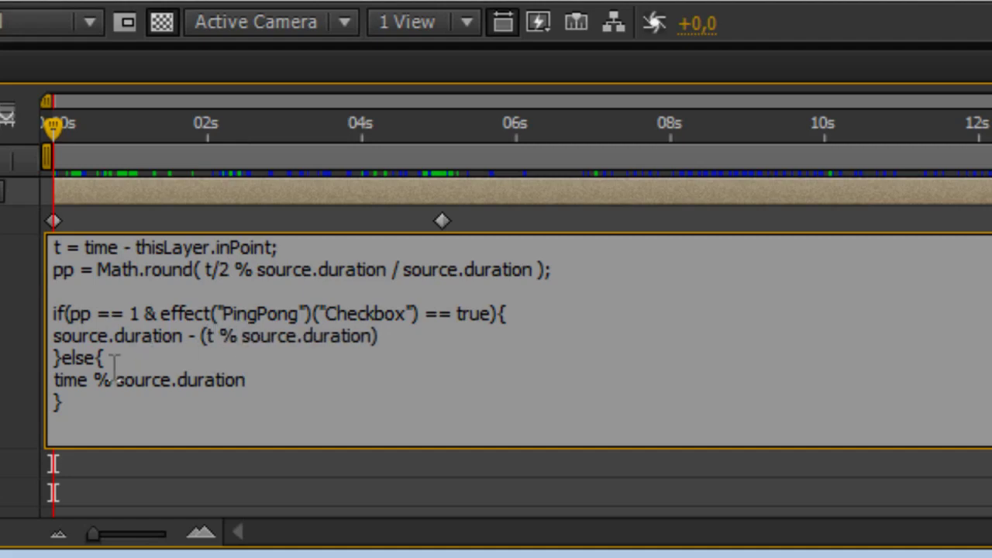
{"action": "left_click_drag", "start_coordinate": [66, 387], "coordinate": [90, 394]}
{"action": "key", "text": "BackSpace"}
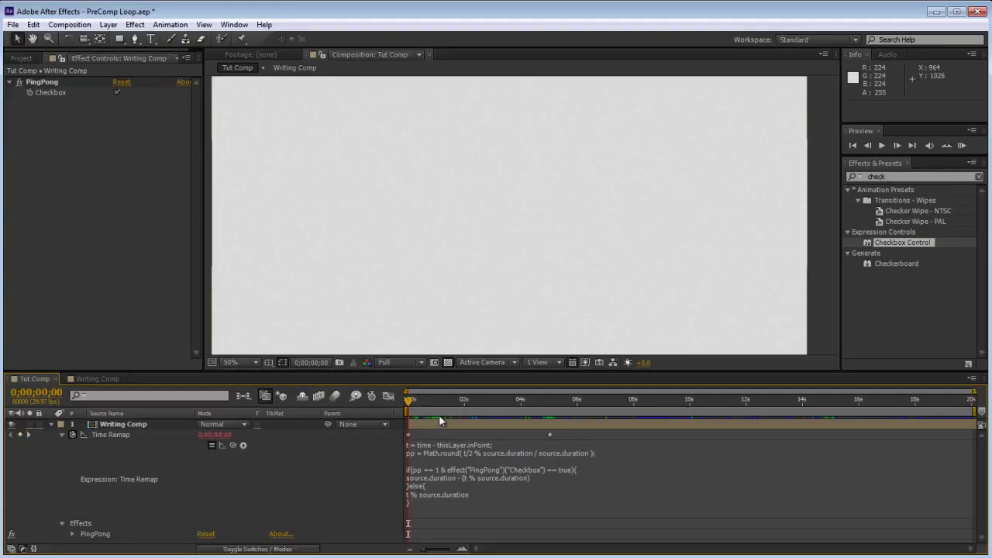
{"action": "left_click", "coordinate": [450, 405]}
{"action": "mouse_move", "coordinate": [484, 426]}
{"action": "left_mouse_down"}
{"action": "mouse_move", "coordinate": [525, 426]}
{"action": "mouse_move", "coordinate": [382, 425]}
{"action": "mouse_move", "coordinate": [445, 429]}
{"action": "left_mouse_up"}
Step: Undo the layer shift, uncheck PingPong, and delete the Time Remap keyframe near 05;01
{"action": "key", "text": "ctrl+z"}
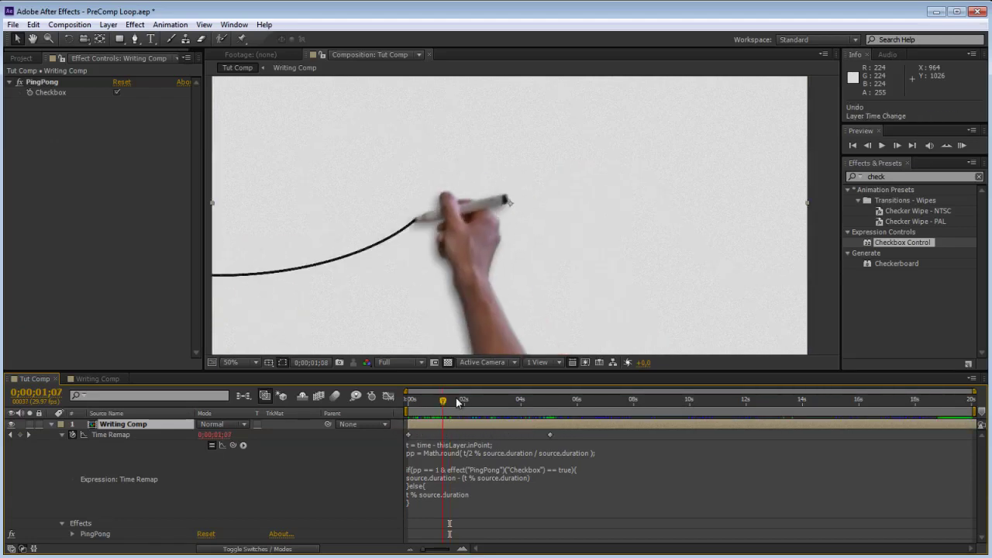
{"action": "left_click", "coordinate": [462, 400]}
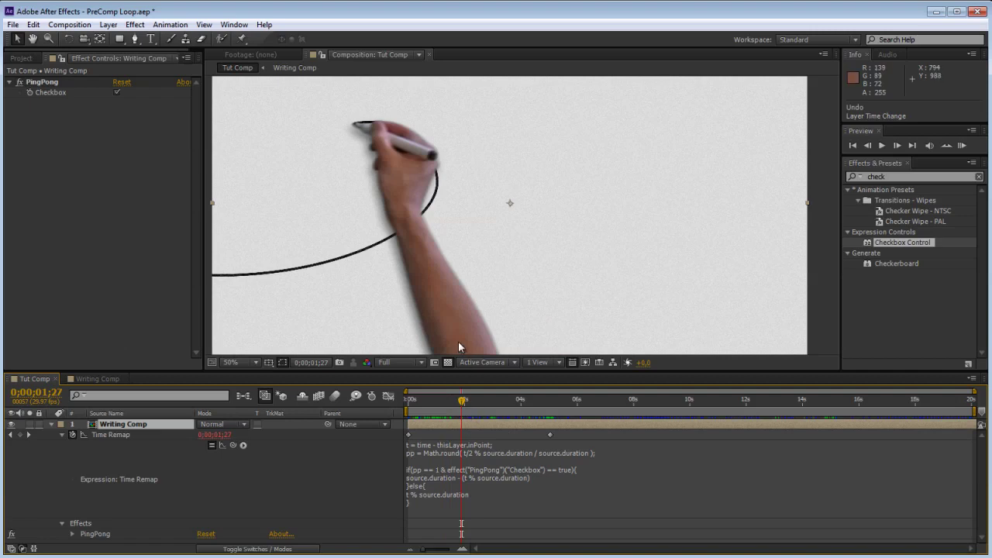
{"action": "left_click", "coordinate": [42, 81]}
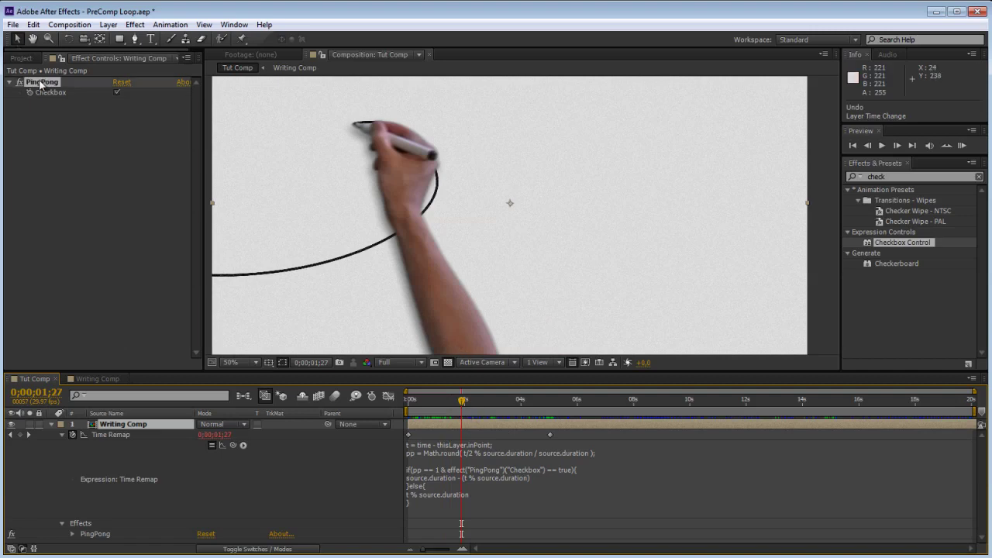
{"action": "mouse_move", "coordinate": [428, 400]}
{"action": "left_mouse_down"}
{"action": "mouse_move", "coordinate": [426, 410]}
{"action": "mouse_move", "coordinate": [548, 416]}
{"action": "mouse_move", "coordinate": [714, 400]}
{"action": "mouse_move", "coordinate": [427, 413]}
{"action": "left_mouse_up"}
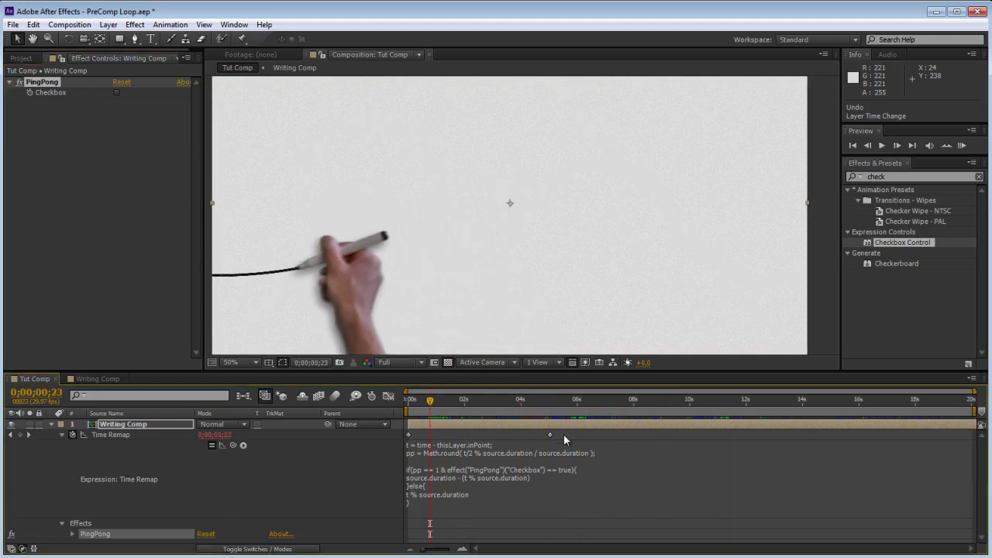
{"action": "left_click", "coordinate": [550, 435]}
{"action": "key", "text": "Delete"}
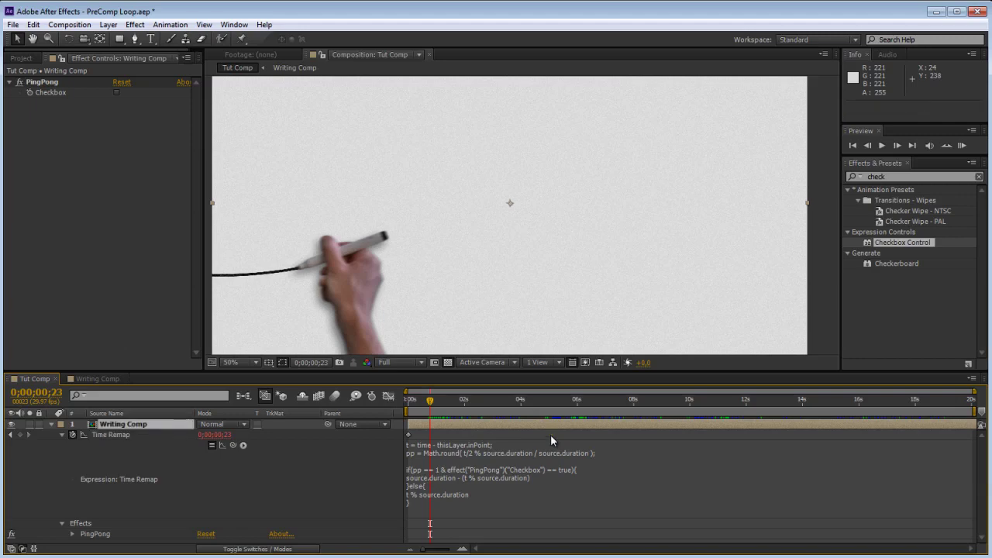
{"action": "left_click_drag", "start_coordinate": [428, 406], "coordinate": [405, 404]}
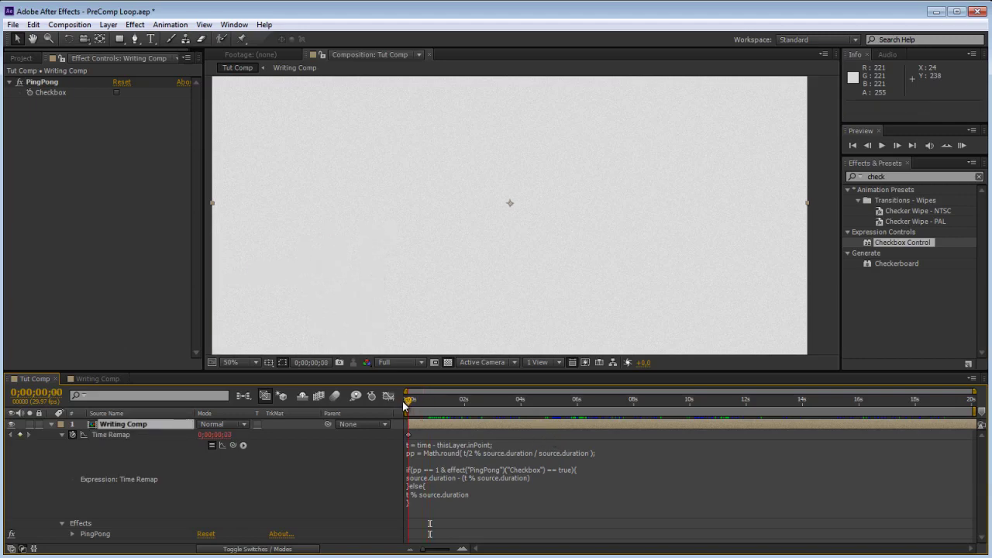
Step: Save the PingPong effect and Time Remap as preset Loop Footage.ffx, overwriting the existing file
{"action": "left_click", "coordinate": [52, 82]}
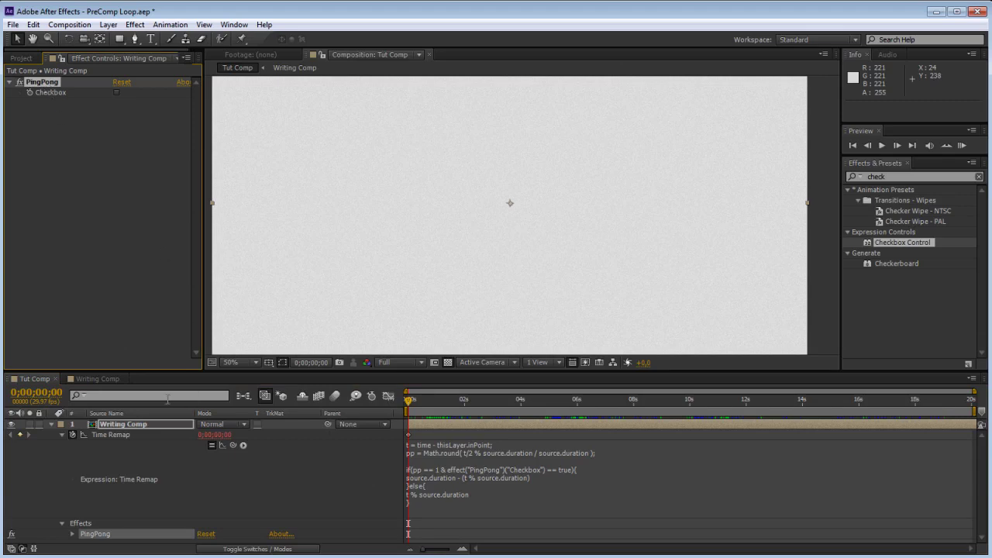
{"action": "left_click", "coordinate": [103, 435]}
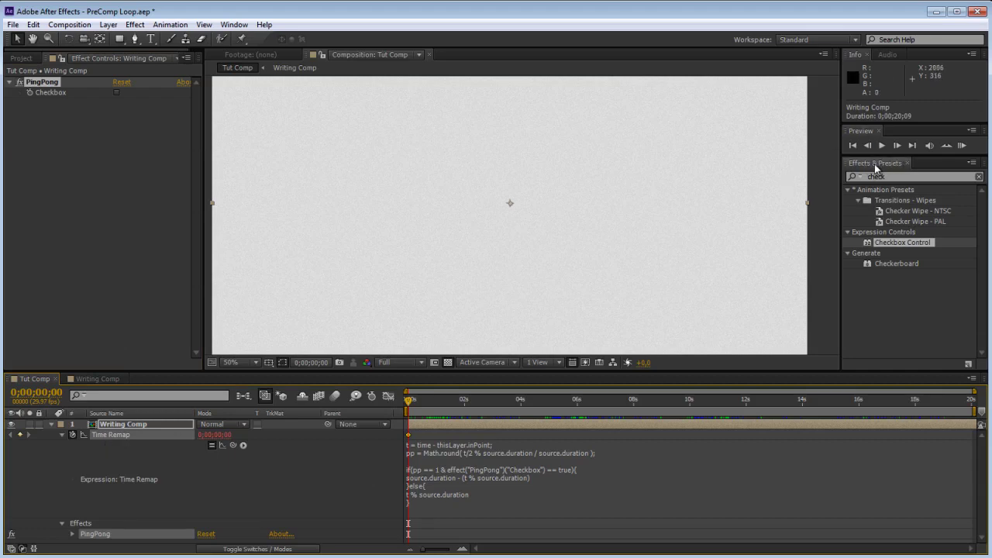
{"action": "left_click", "coordinate": [969, 366]}
{"action": "left_click_drag", "start_coordinate": [347, 42], "coordinate": [426, 62]}
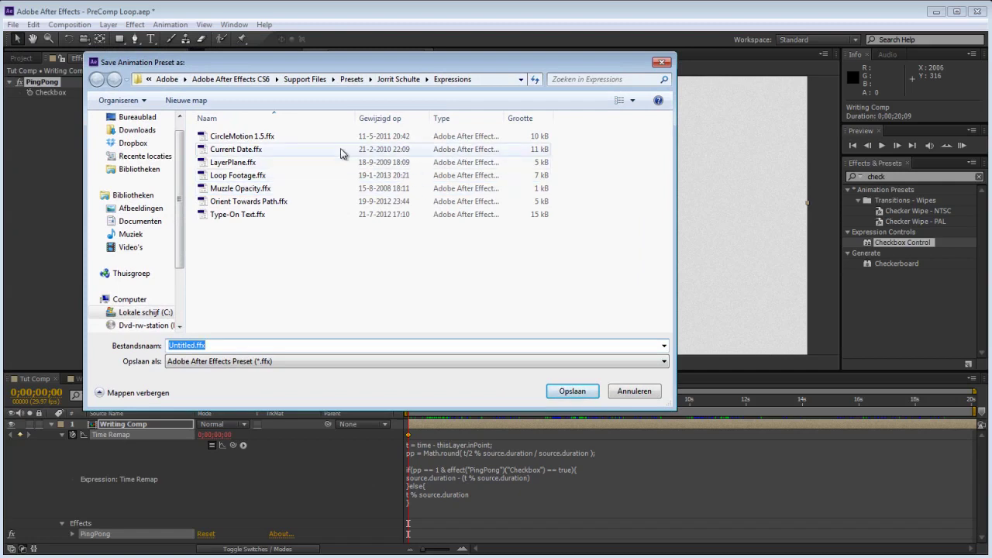
{"action": "left_click", "coordinate": [241, 177]}
{"action": "left_click", "coordinate": [251, 349]}
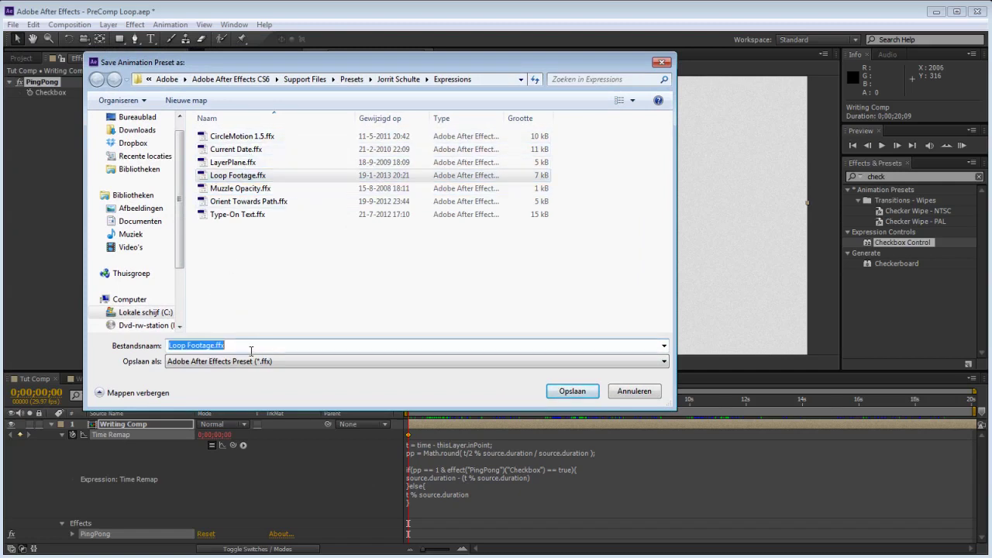
{"action": "left_click", "coordinate": [572, 390]}
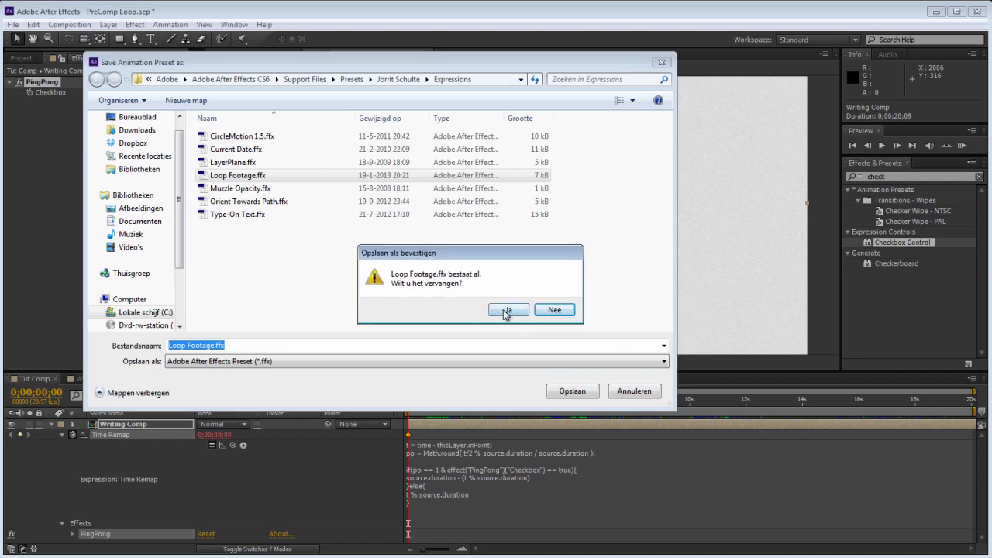
{"action": "left_click", "coordinate": [506, 311]}
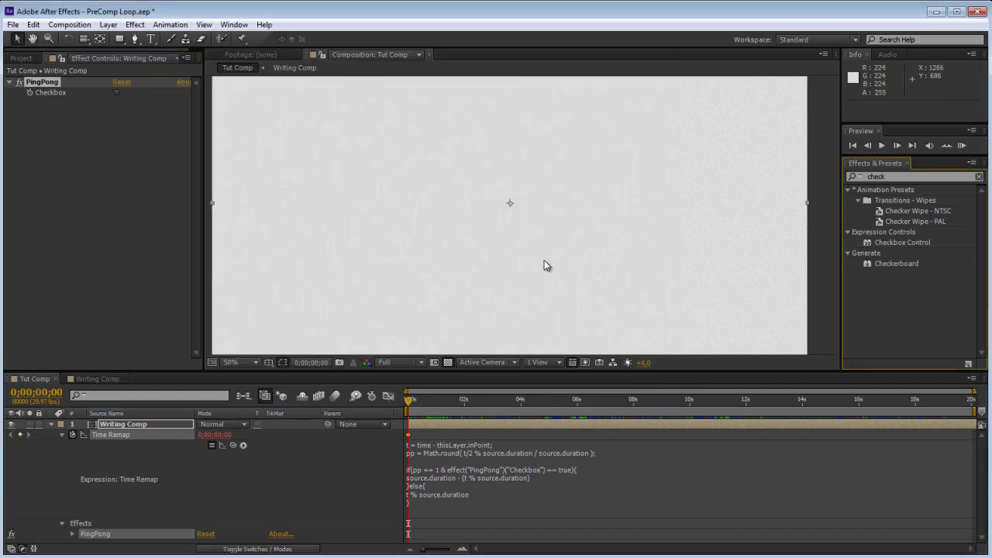
Step: Delete Time Remap and the PingPong effect from Writing Comp, leaving the unlooped drawing
{"action": "left_click", "coordinate": [242, 483]}
{"action": "left_click", "coordinate": [133, 435]}
{"action": "key", "text": "Delete"}
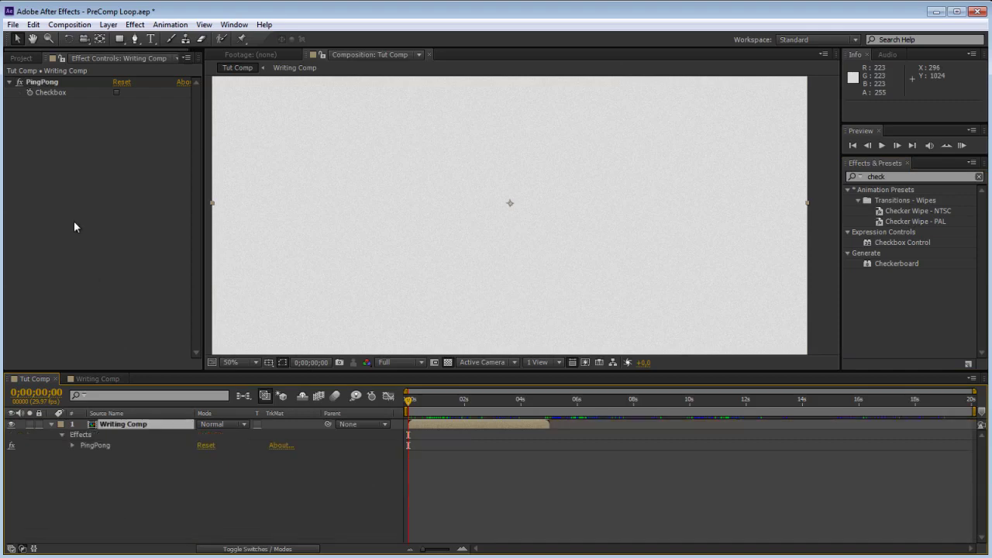
{"action": "left_click", "coordinate": [47, 81]}
{"action": "key", "text": "Delete"}
{"action": "left_click_drag", "start_coordinate": [445, 401], "coordinate": [497, 400]}
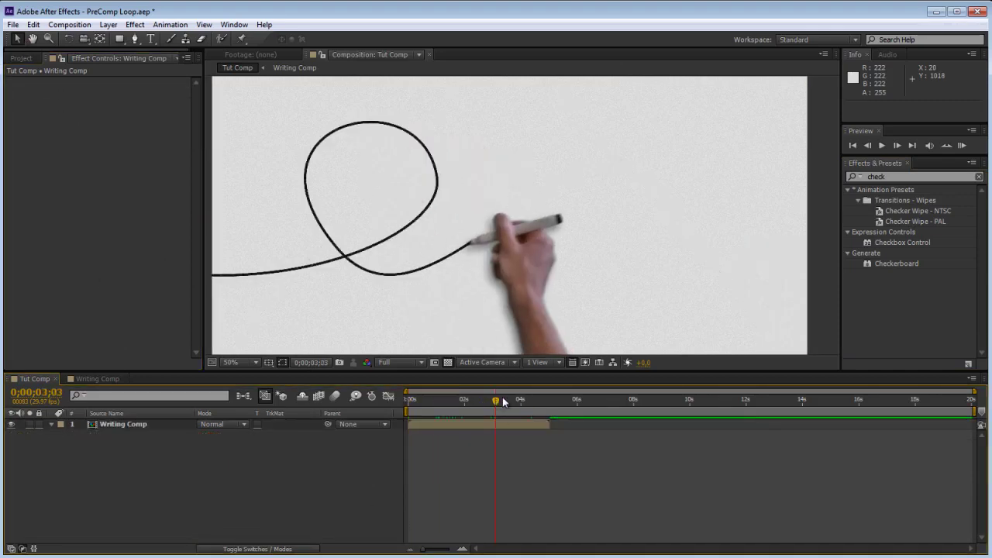
Step: Find the Loop Footage preset by searching 'loop' and apply it to Writing Comp
{"action": "left_click", "coordinate": [899, 177]}
{"action": "type", "text": "loop"}
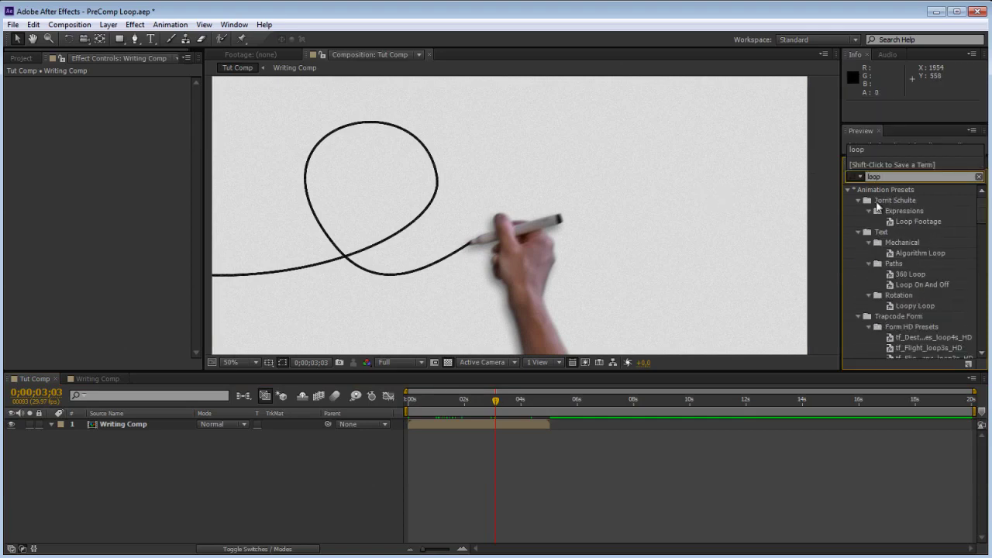
{"action": "left_click_drag", "start_coordinate": [909, 220], "coordinate": [83, 429]}
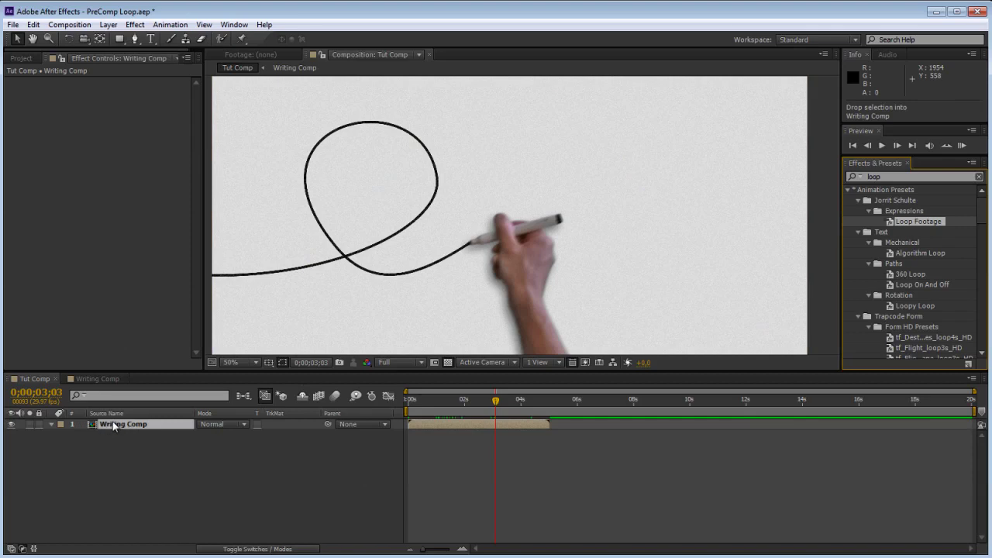
{"action": "left_click_drag", "start_coordinate": [114, 426], "coordinate": [117, 427]}
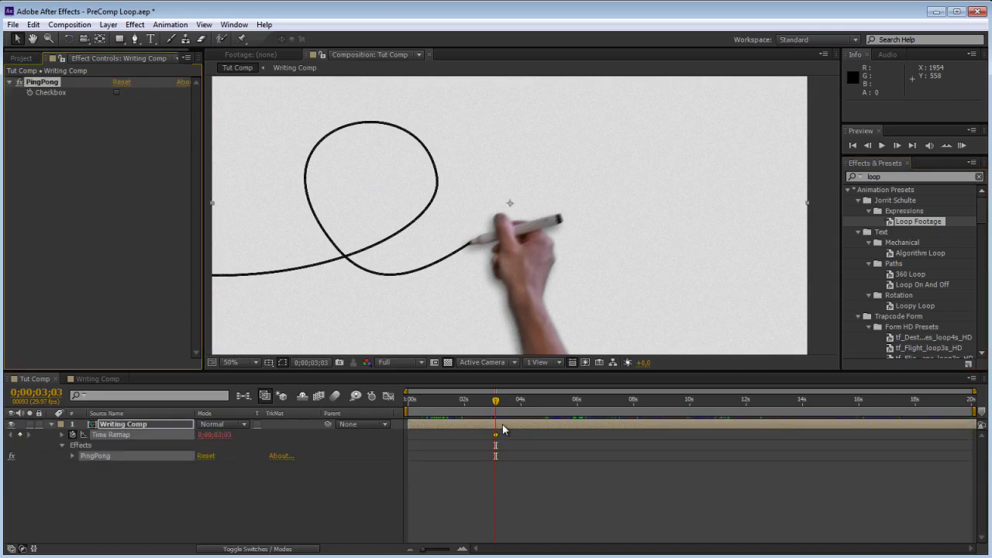
Step: Trim the layer's end to about 13;05 and RAM-preview the reapplied loop
{"action": "mouse_move", "coordinate": [495, 407]}
{"action": "left_mouse_down"}
{"action": "mouse_move", "coordinate": [432, 404]}
{"action": "mouse_move", "coordinate": [712, 402]}
{"action": "left_mouse_up"}
{"action": "left_click_drag", "start_coordinate": [448, 404], "coordinate": [557, 401]}
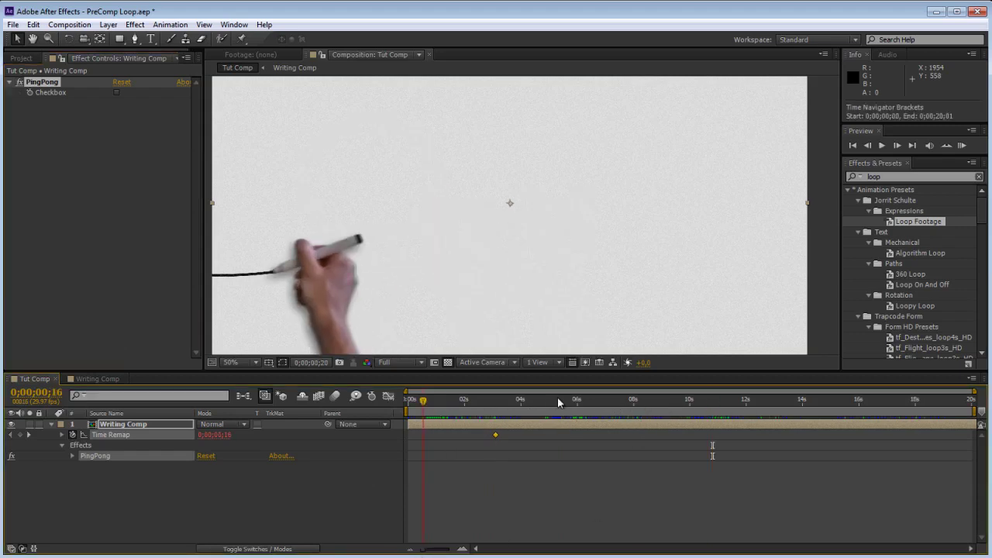
{"action": "mouse_move", "coordinate": [980, 421]}
{"action": "left_mouse_down"}
{"action": "mouse_move", "coordinate": [913, 413]}
{"action": "mouse_move", "coordinate": [779, 424]}
{"action": "mouse_move", "coordinate": [778, 411]}
{"action": "mouse_move", "coordinate": [958, 423]}
{"action": "left_mouse_up"}
{"action": "left_click", "coordinate": [710, 405]}
{"action": "left_click_drag", "start_coordinate": [818, 409], "coordinate": [598, 434]}
{"action": "key", "text": "KP_0"}
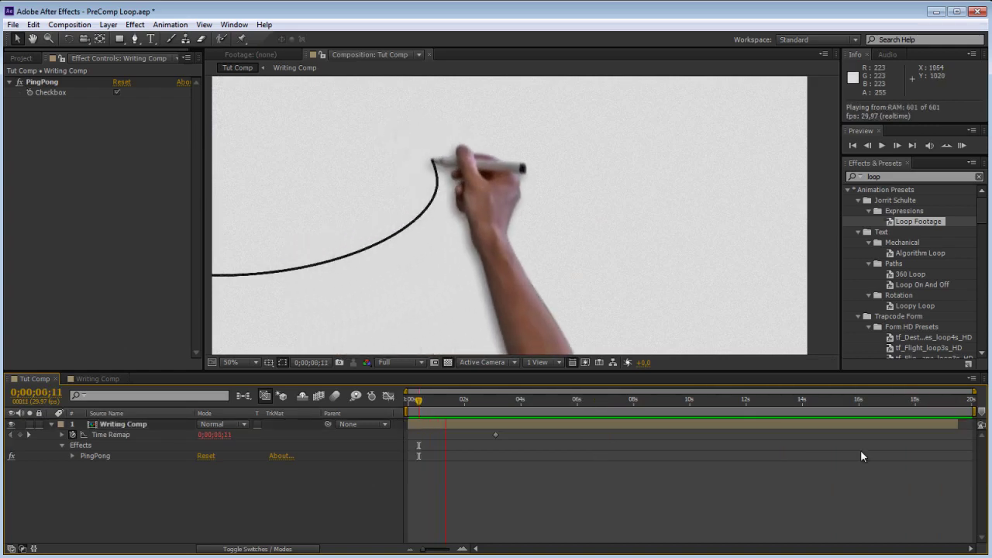